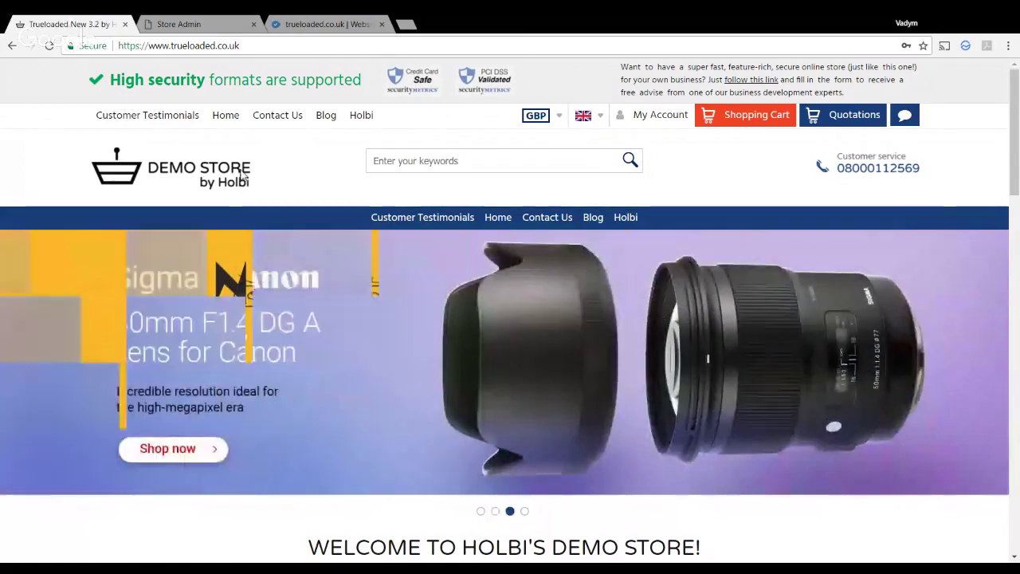
Look over the demo store's home page, from the banner down to the category tiles, promo code section and product listings
scroll(243, 174, down, 1)
scroll(243, 175, down, 2)
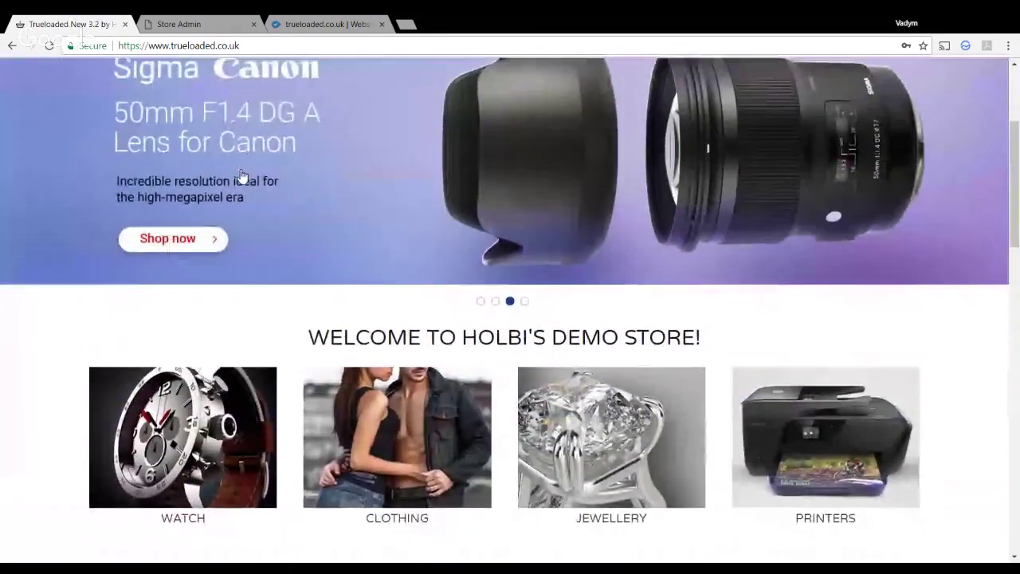
scroll(243, 174, down, 1)
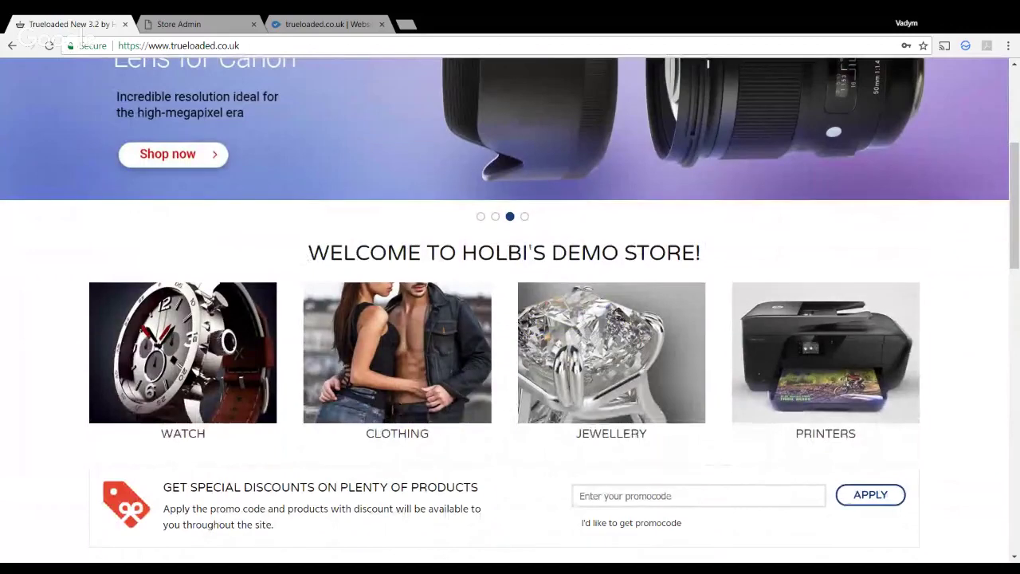
scroll(627, 261, down, 3)
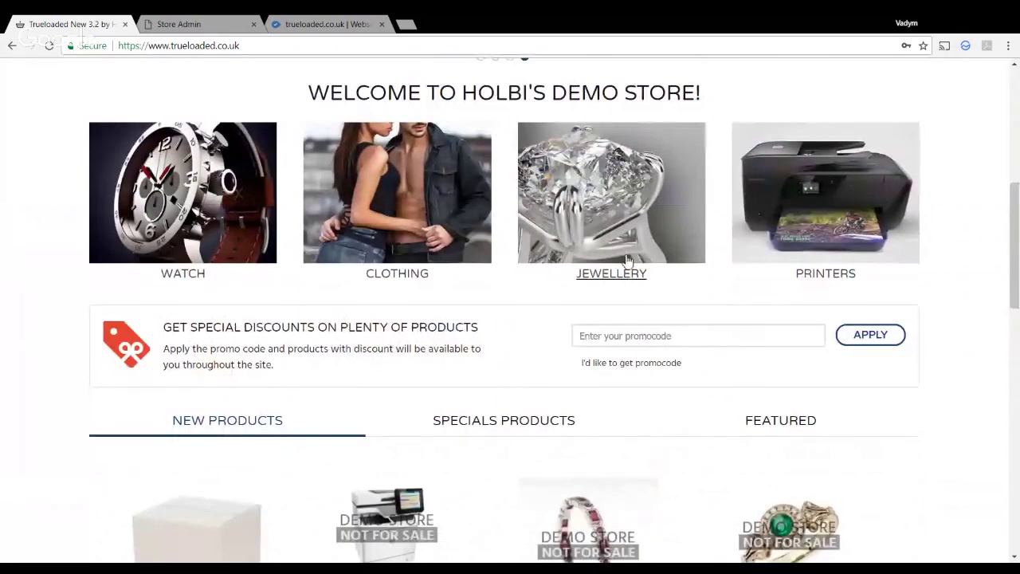
scroll(627, 261, up, 7)
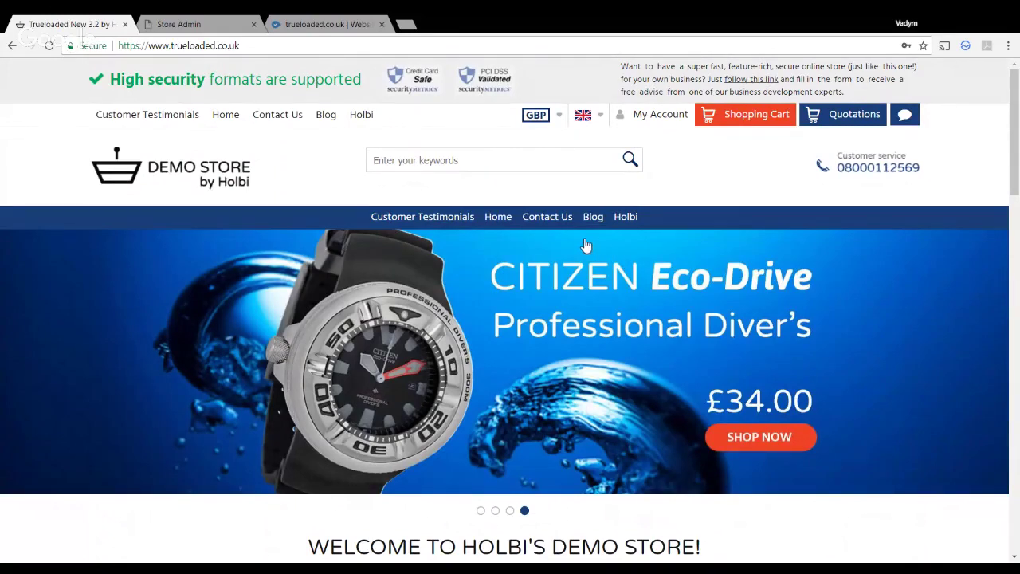
scroll(590, 246, down, 2)
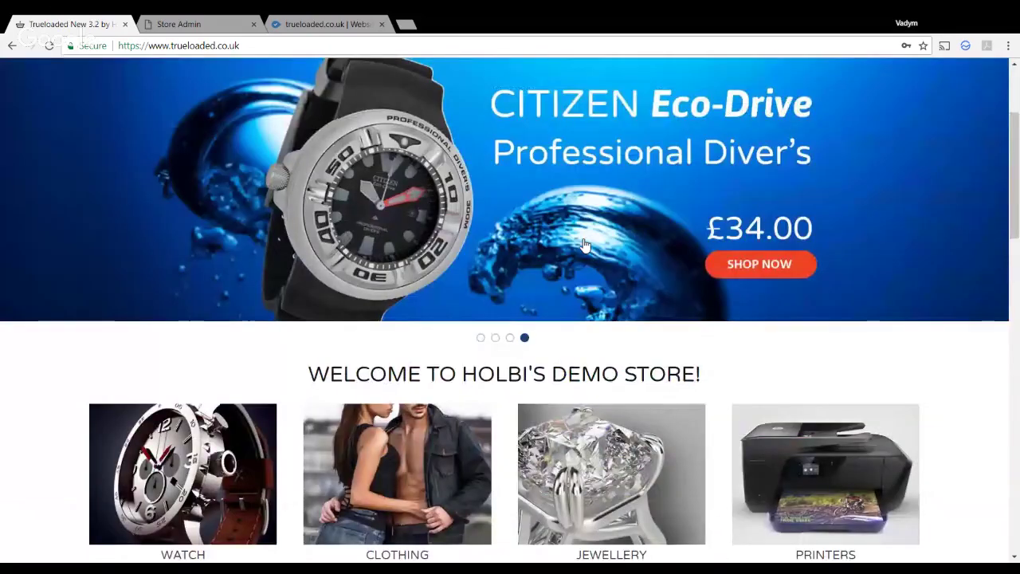
scroll(494, 303, down, 1)
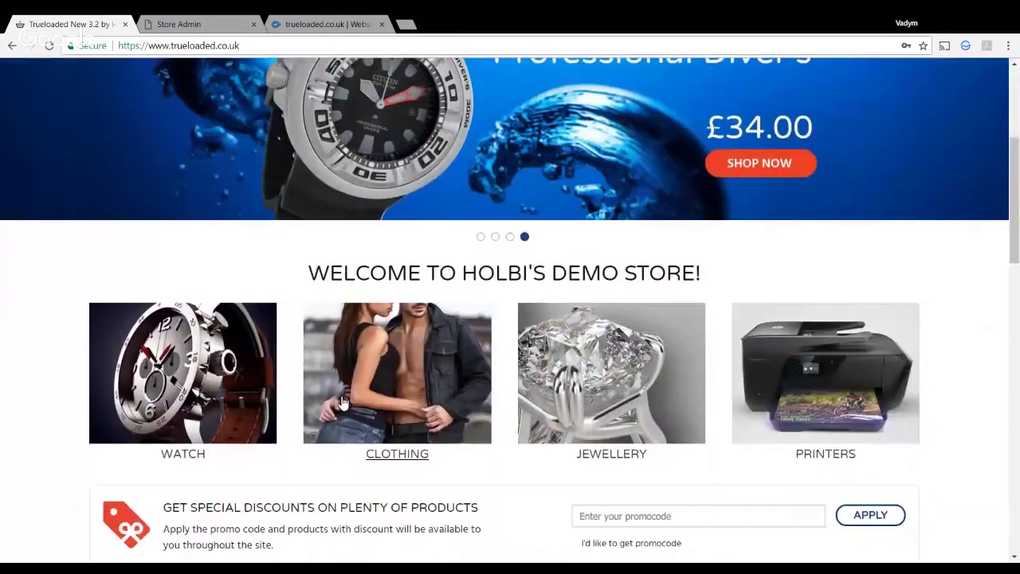
Open the Watch category from the home page and examine its SEO-friendly web address
click(190, 368)
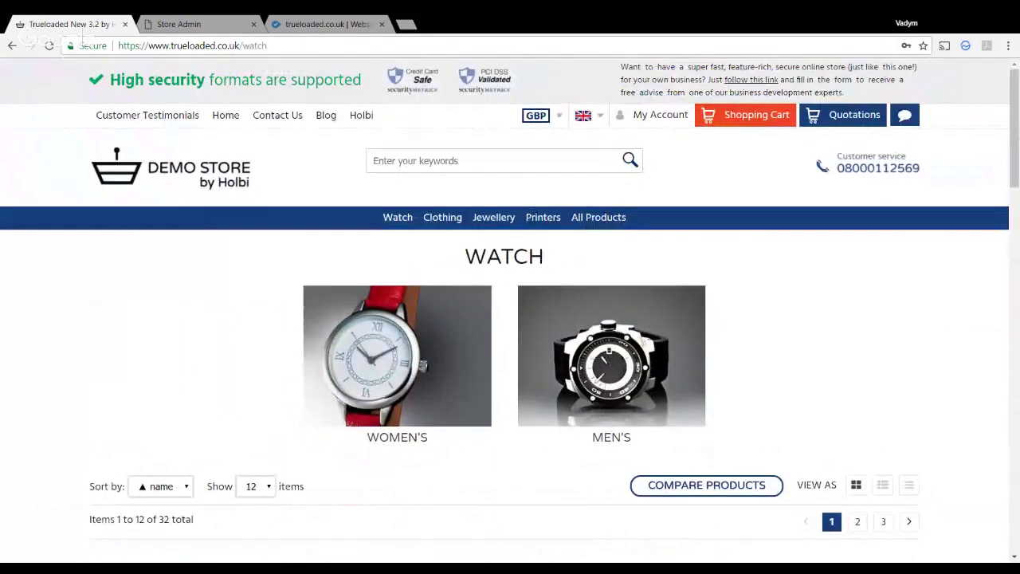
drag(270, 46, 240, 45)
click(268, 45)
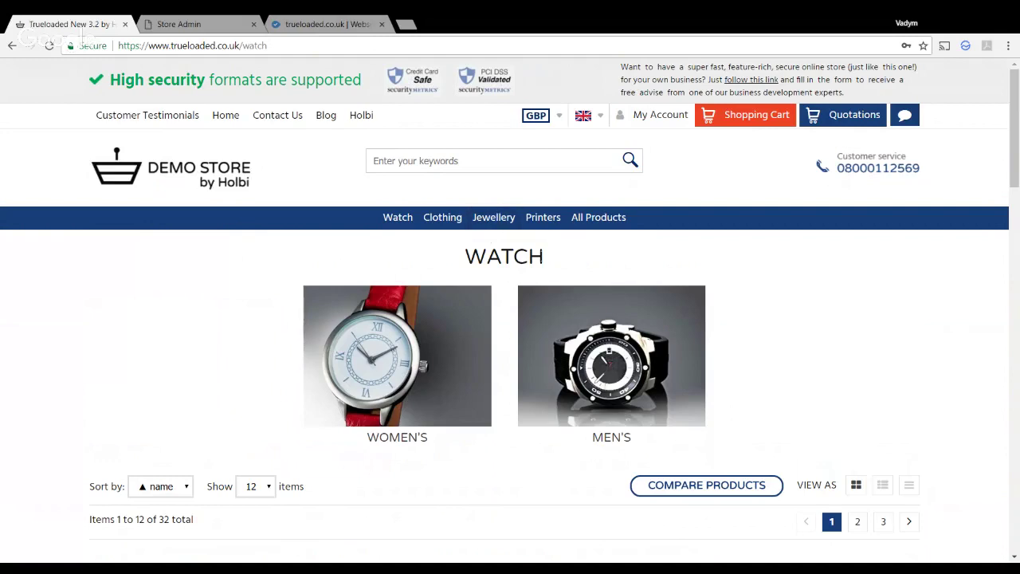
click(460, 335)
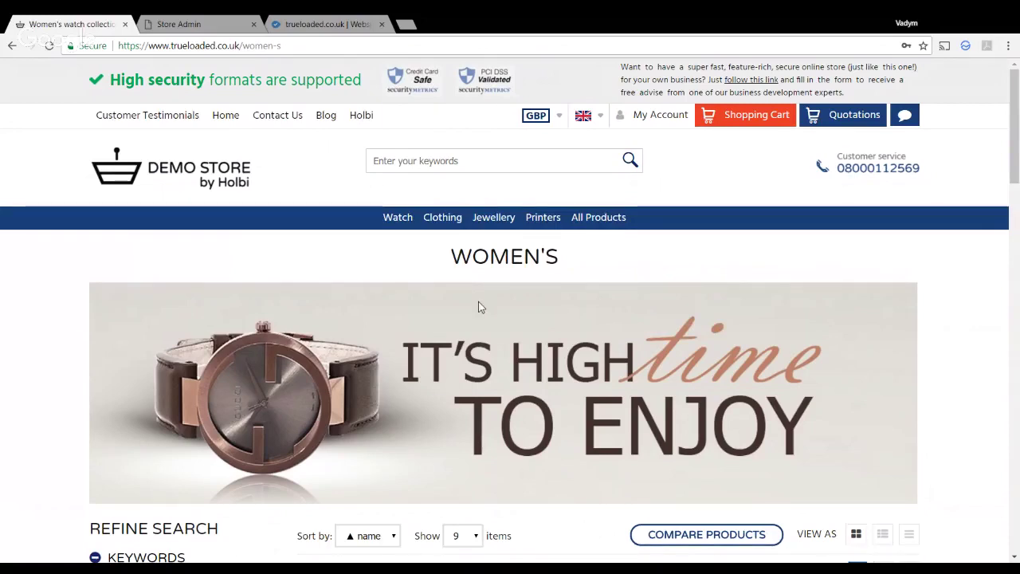
scroll(478, 302, down, 1)
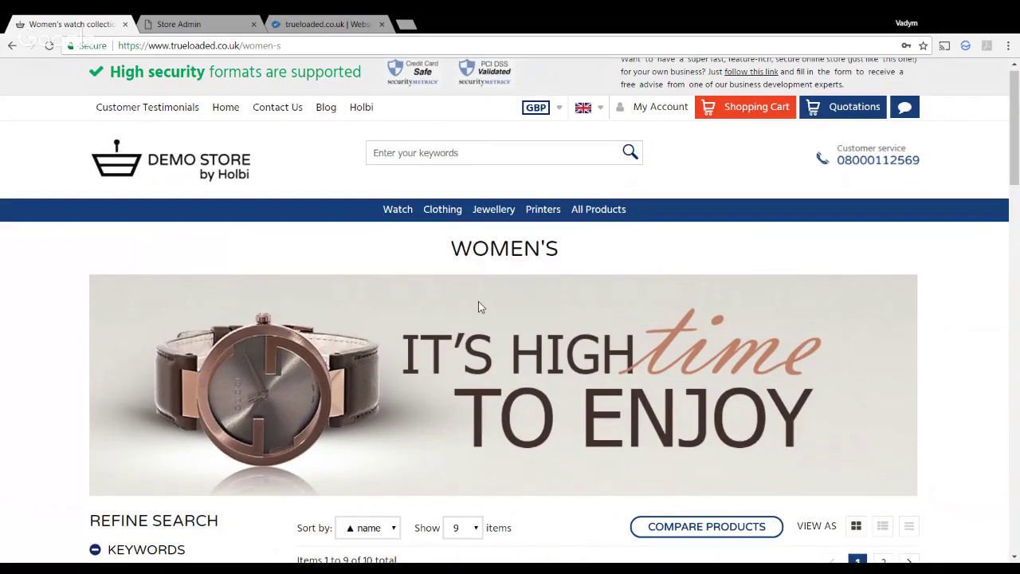
scroll(478, 307, down, 4)
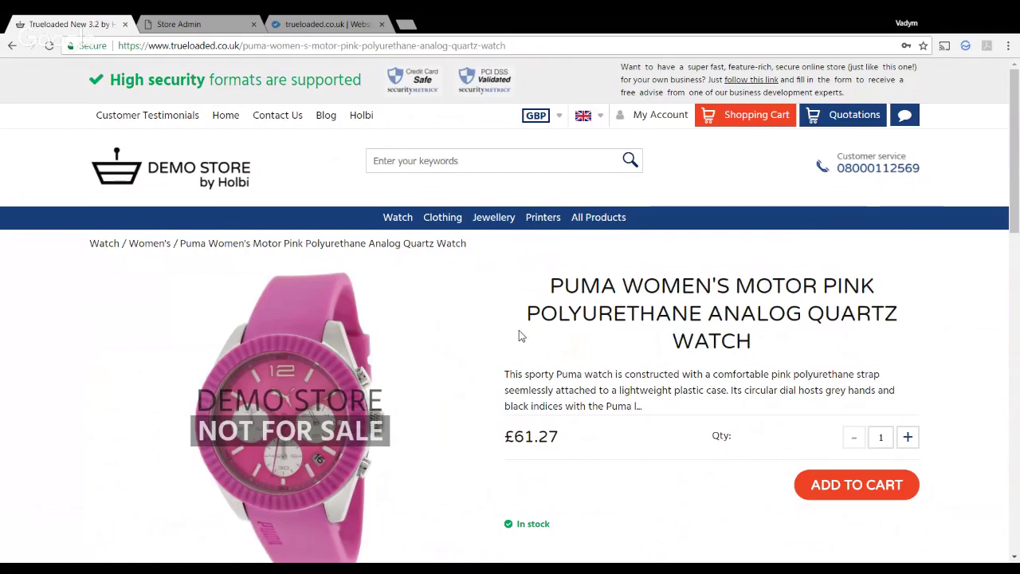
Switch to the store admin's Meta tags page and view the default tags for Nederlands, Deutsch and TL 3.2 - Second Frontend
click(199, 24)
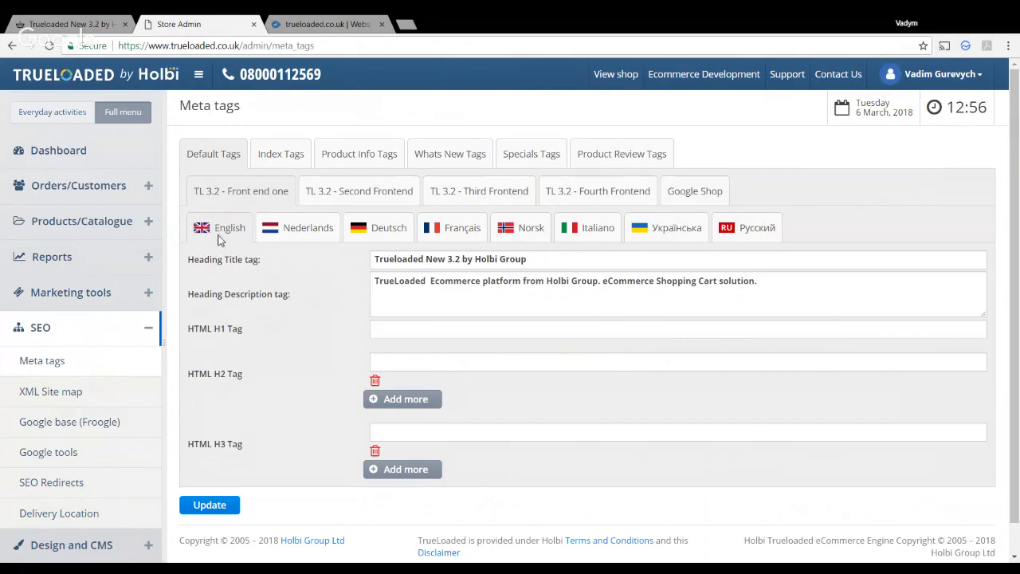
click(284, 230)
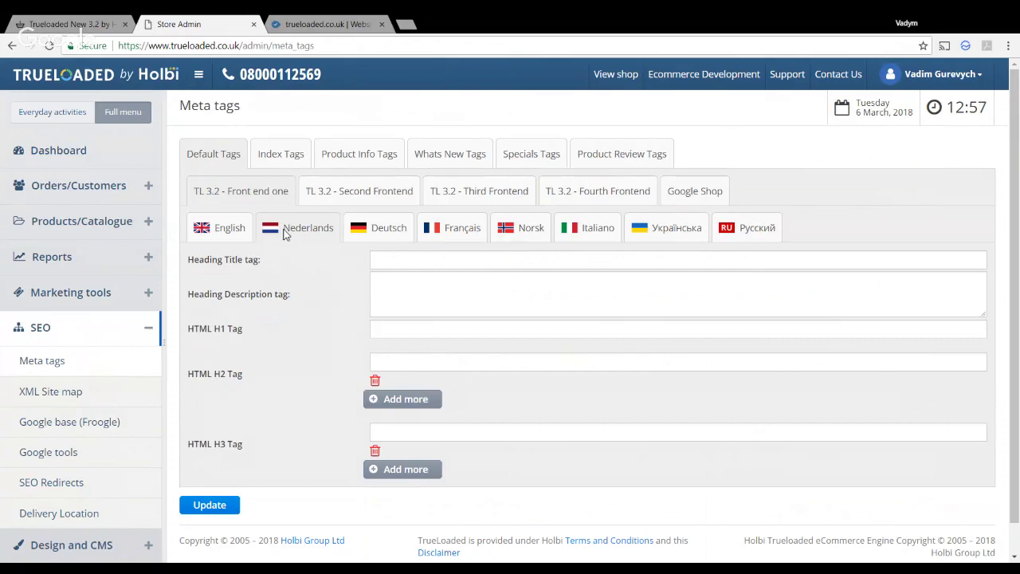
click(368, 235)
click(361, 195)
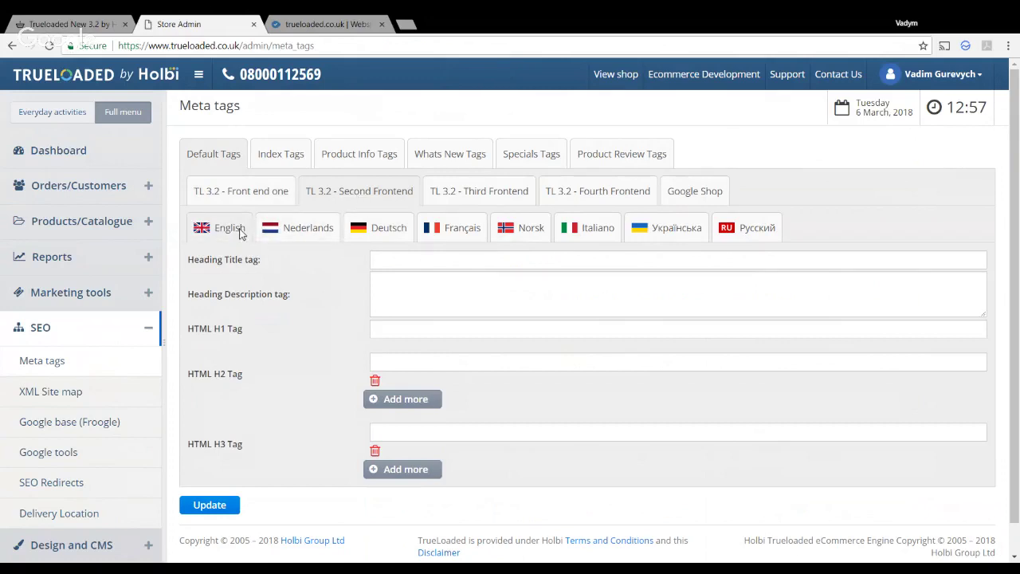
Review the meta tag fields for the index, product info, what's new, specials and product review pages
click(281, 159)
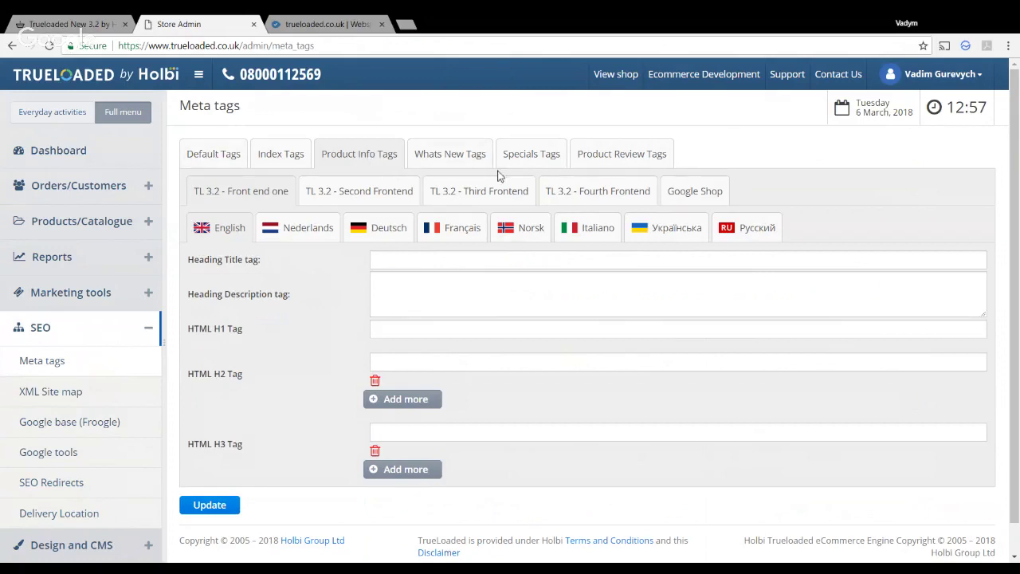
click(472, 163)
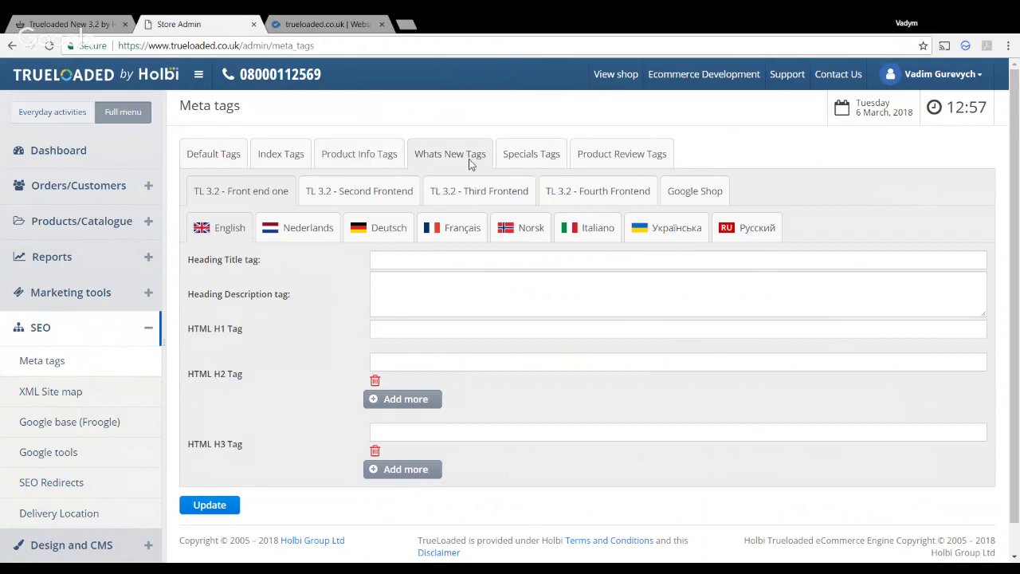
click(524, 161)
click(601, 160)
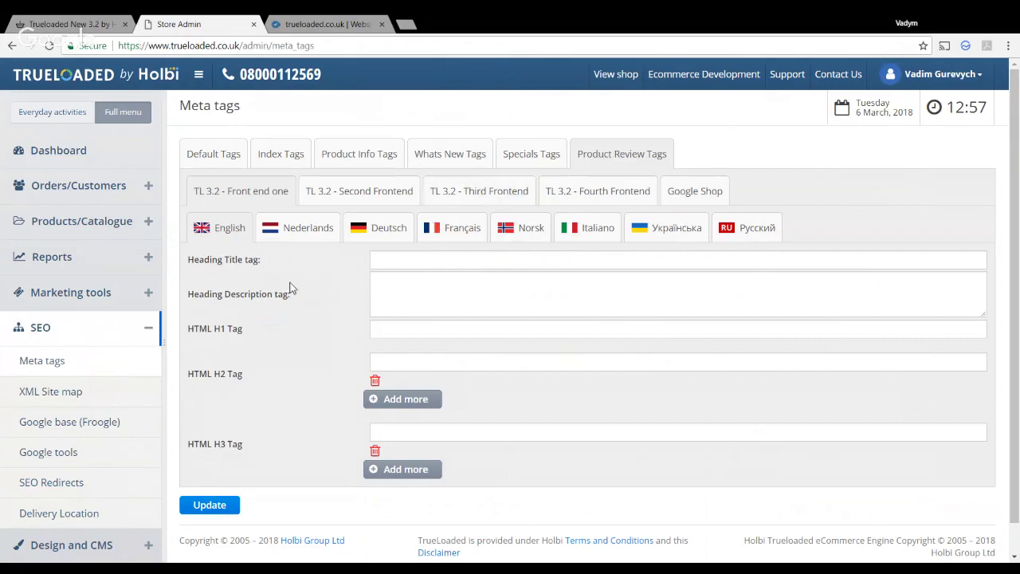
Open the XML site map page and look through the sitemap URLs of all front ends
click(122, 393)
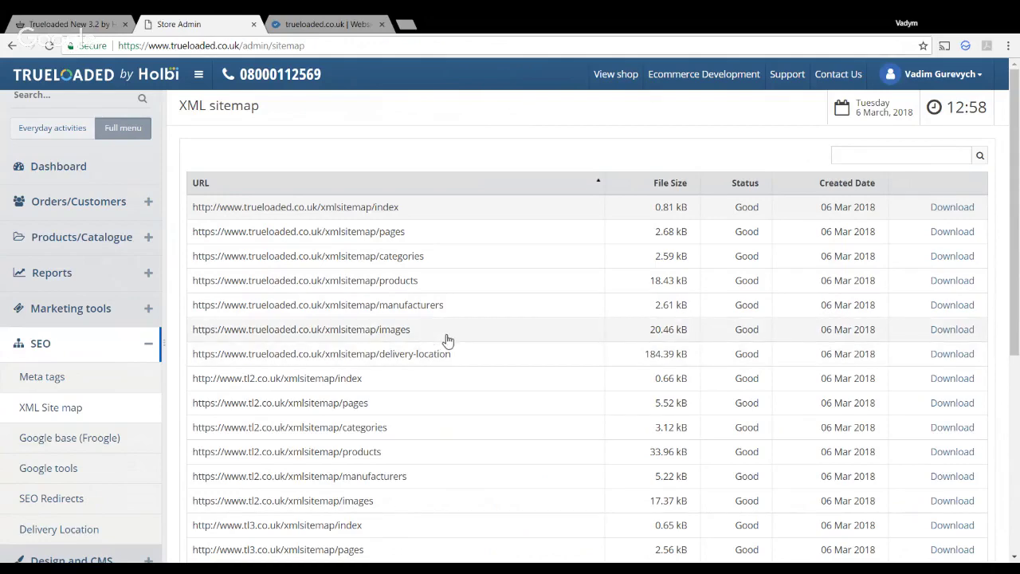
scroll(447, 340, down, 1)
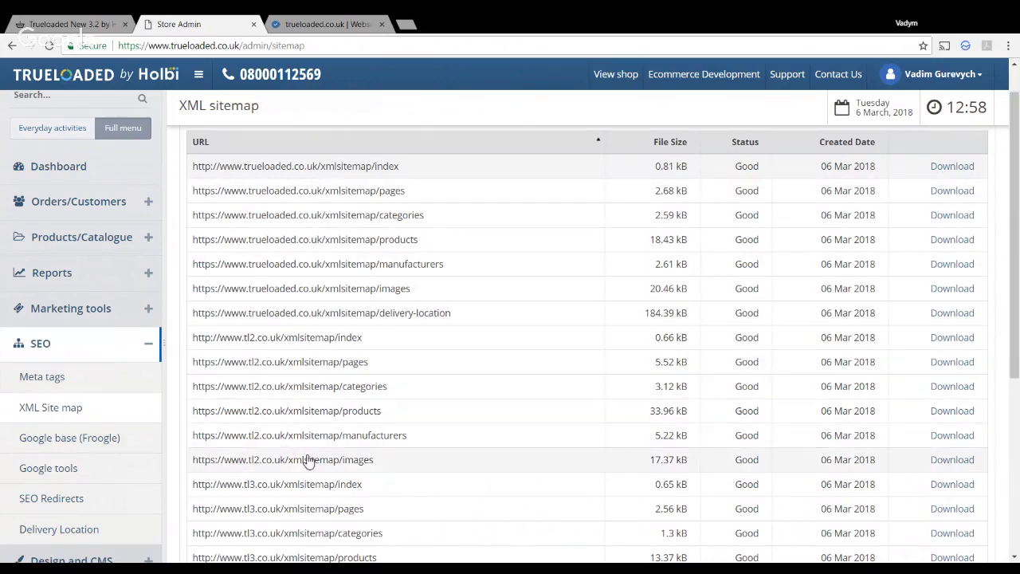
scroll(309, 463, down, 3)
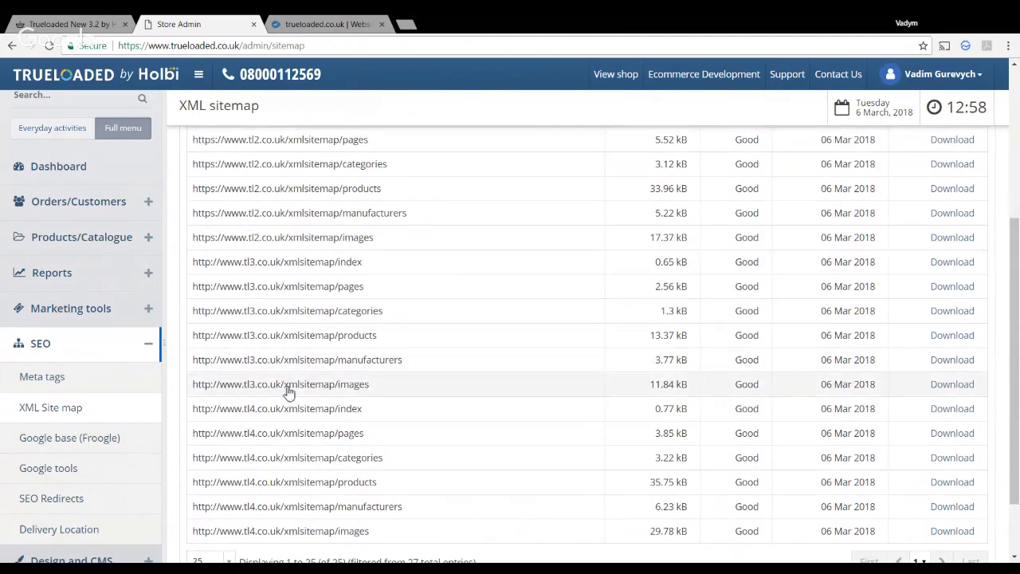
Open the Google base (Froogle) settings and review the feed columns selected for TL 3.2 - Front end one
click(87, 443)
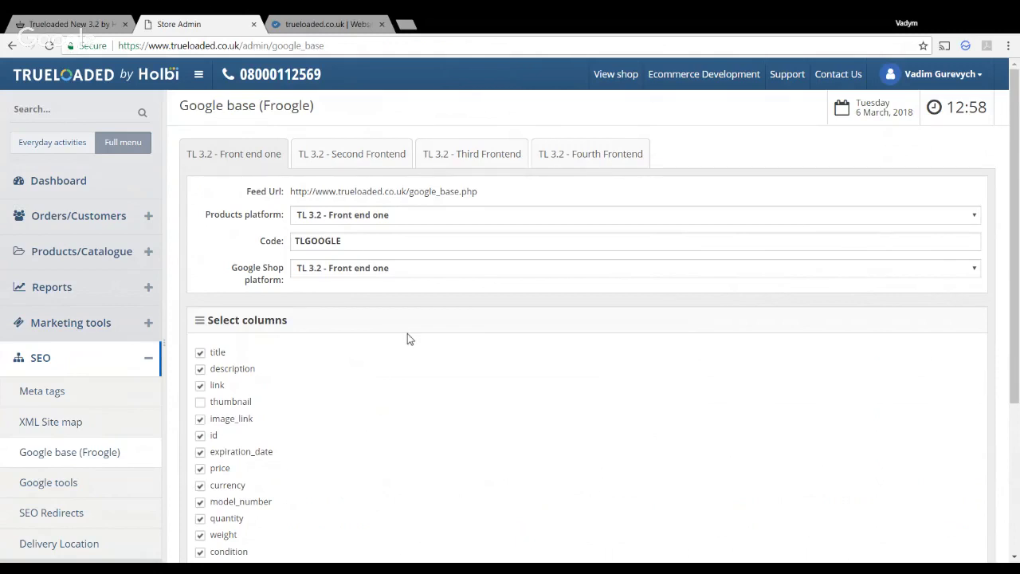
scroll(407, 335, down, 2)
scroll(407, 333, down, 1)
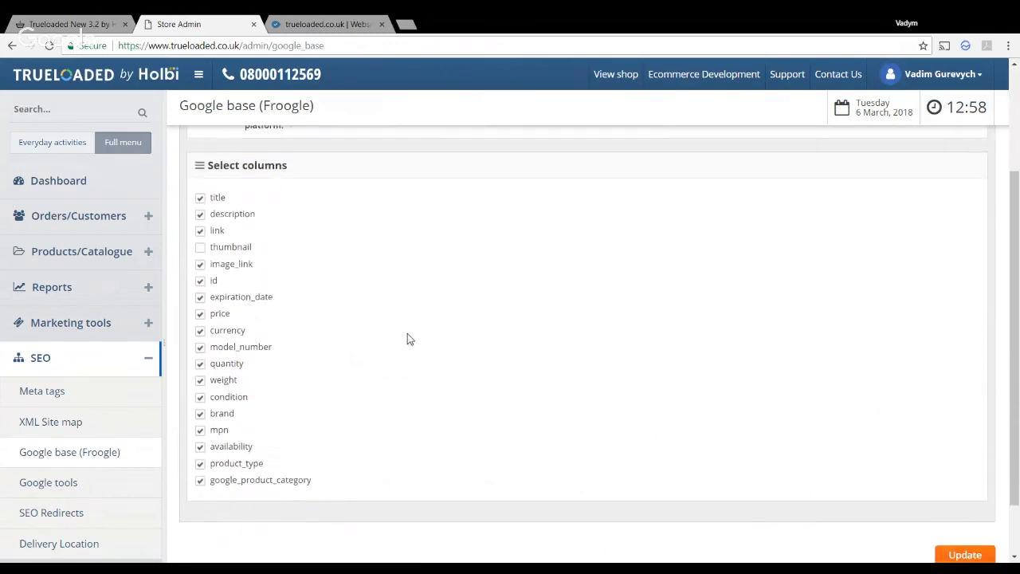
scroll(407, 339, down, 1)
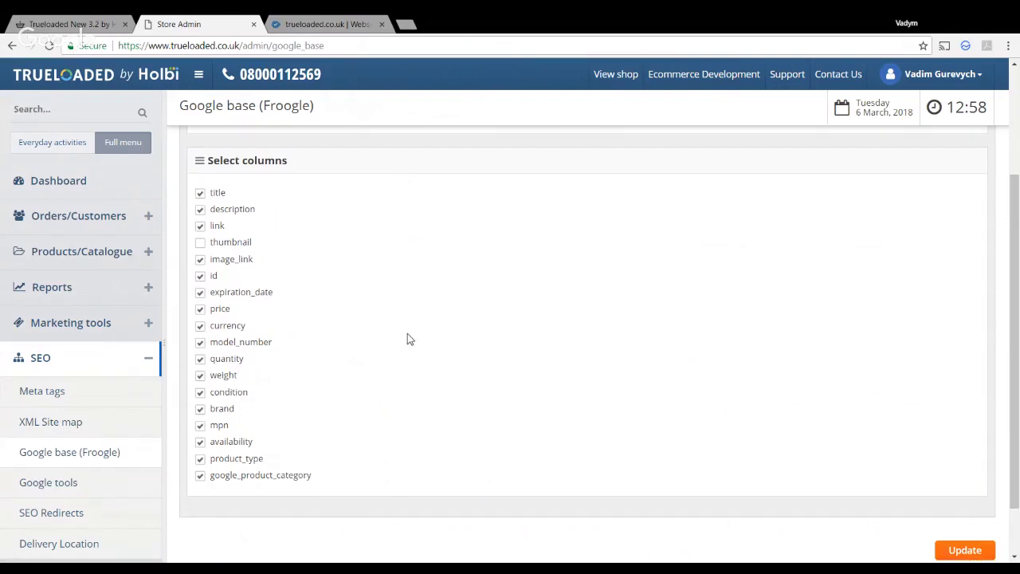
scroll(408, 339, down, 1)
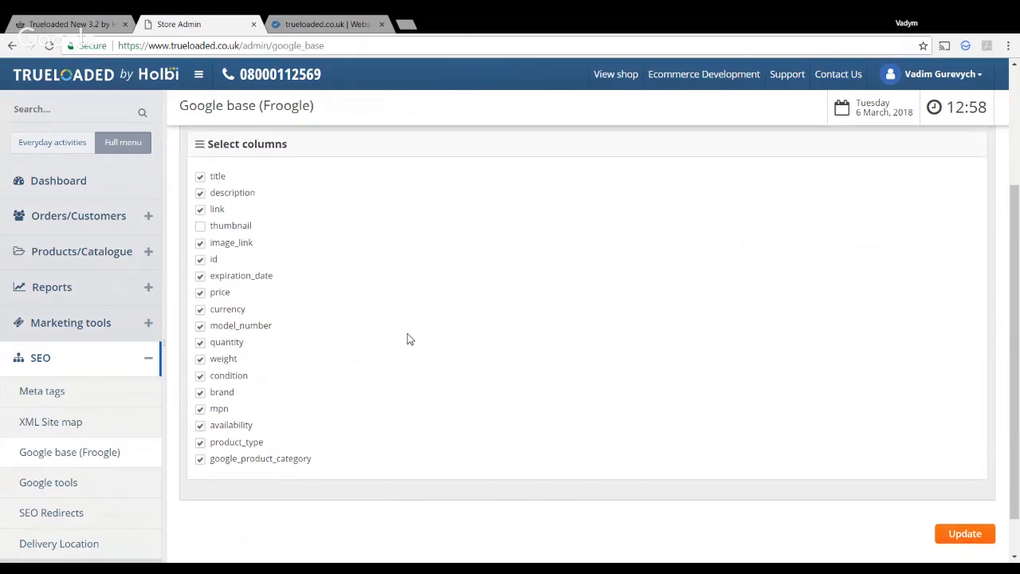
scroll(407, 340, up, 3)
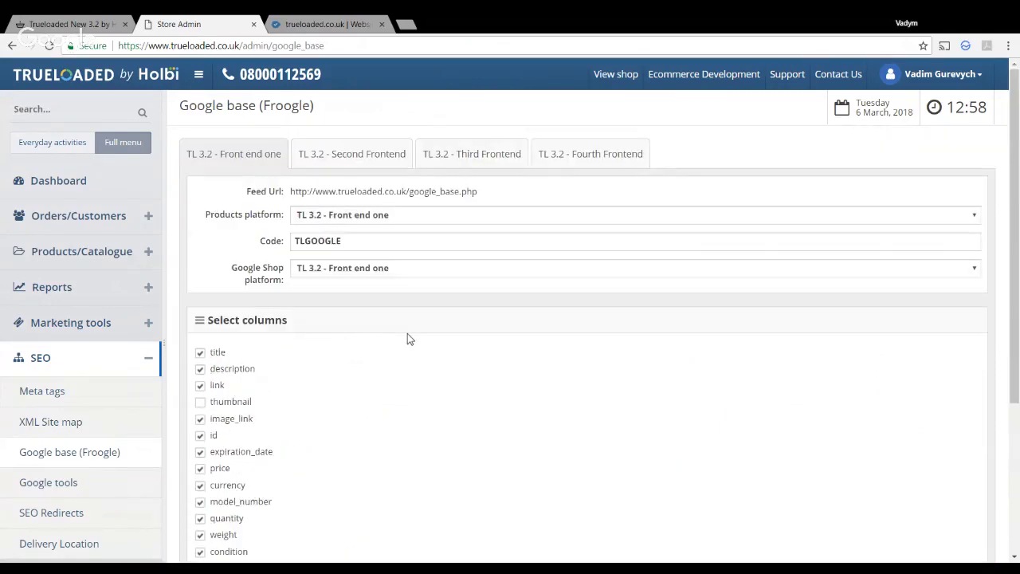
Copy the Front end one feed URL and load it in a new browser tab to download google_base.php
drag(478, 192, 292, 192)
key(ctrl+c)
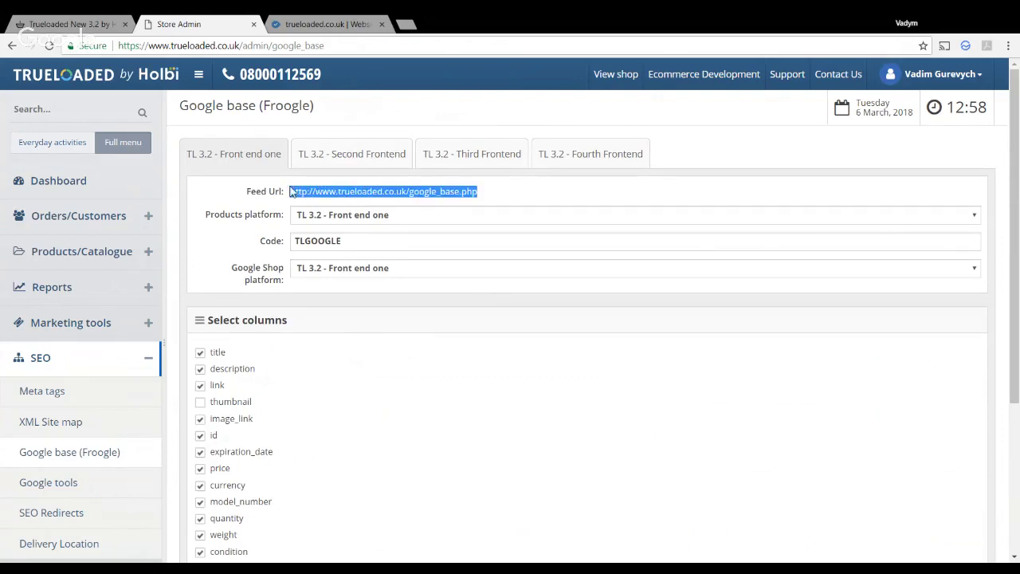
click(404, 25)
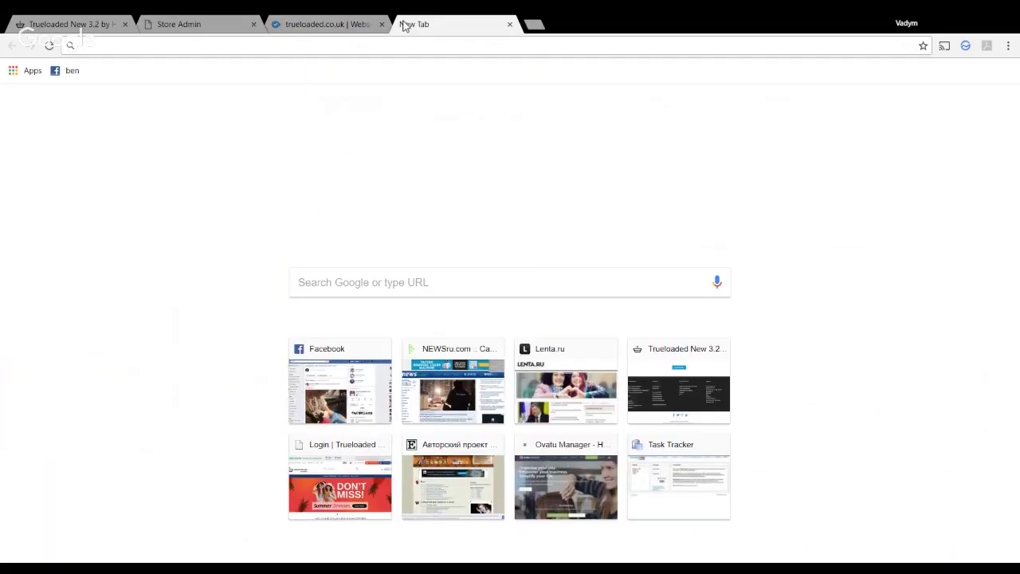
key(ctrl+v)
key(Return)
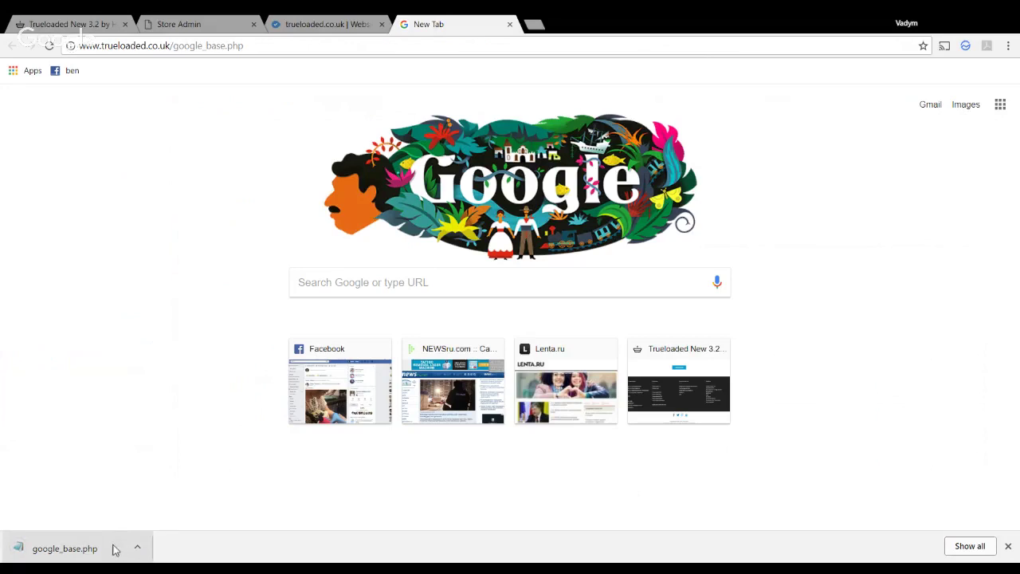
Check the downloaded google_base.php file and close the extra browser tab to return to the store admin
click(141, 548)
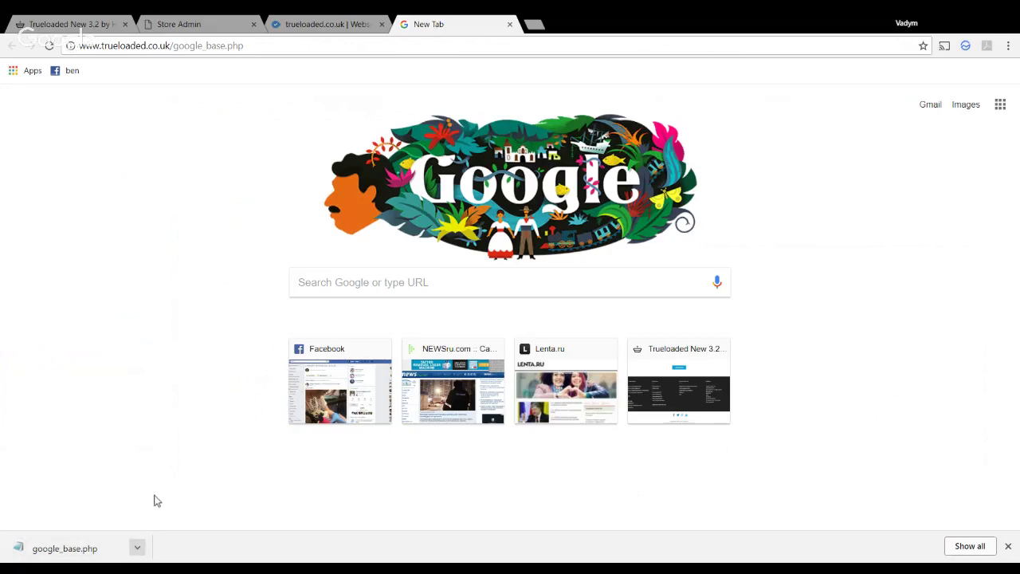
click(155, 463)
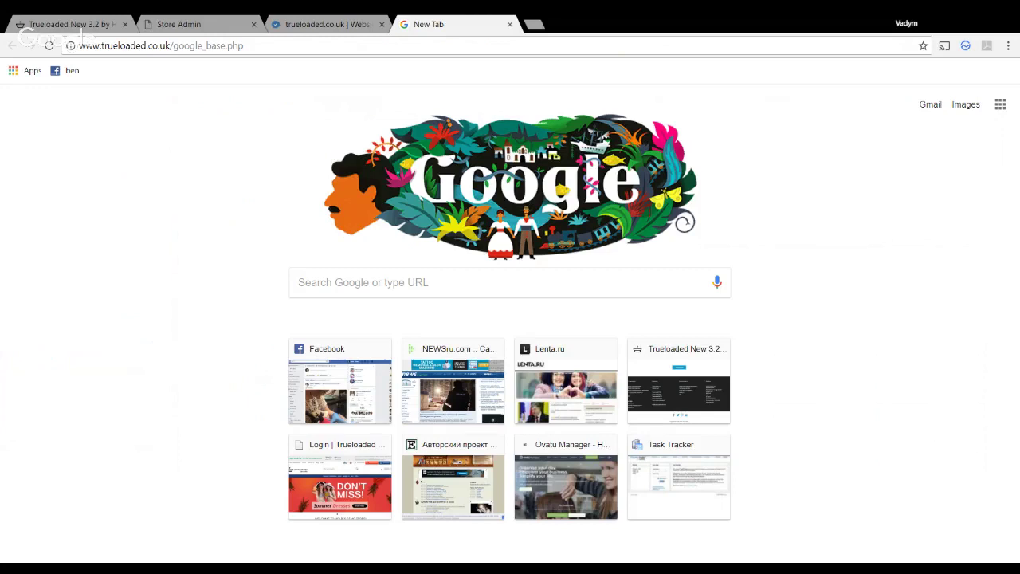
click(510, 24)
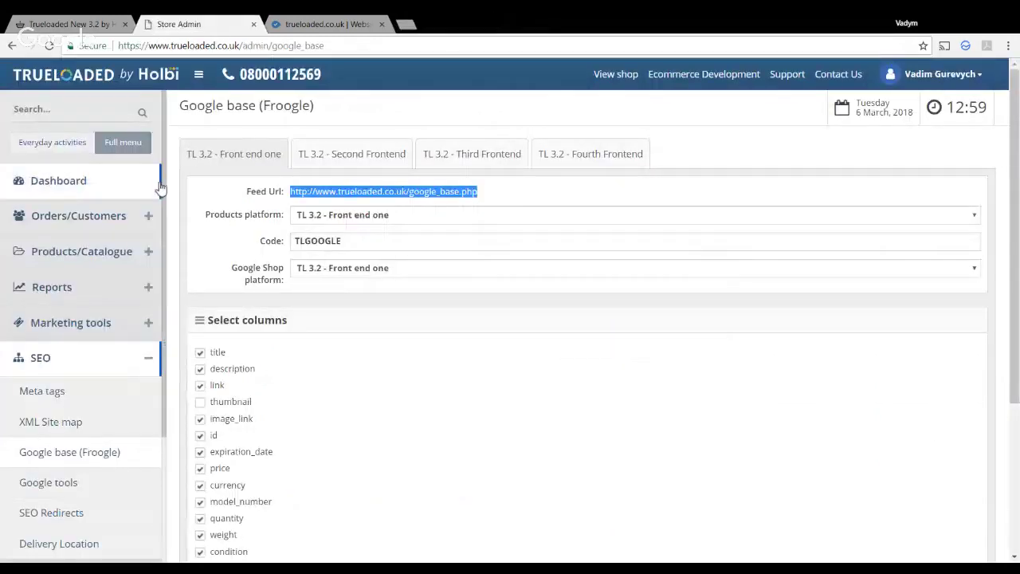
Open Google tools and view the Google Site Verification and Google Tag Manager settings for TL 3.2 - Front end one
click(83, 484)
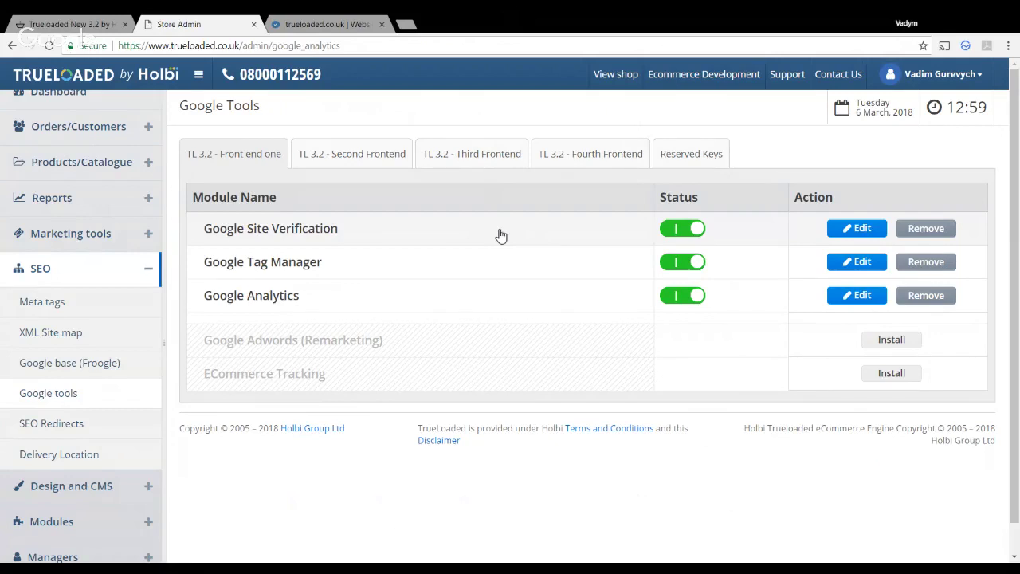
click(834, 229)
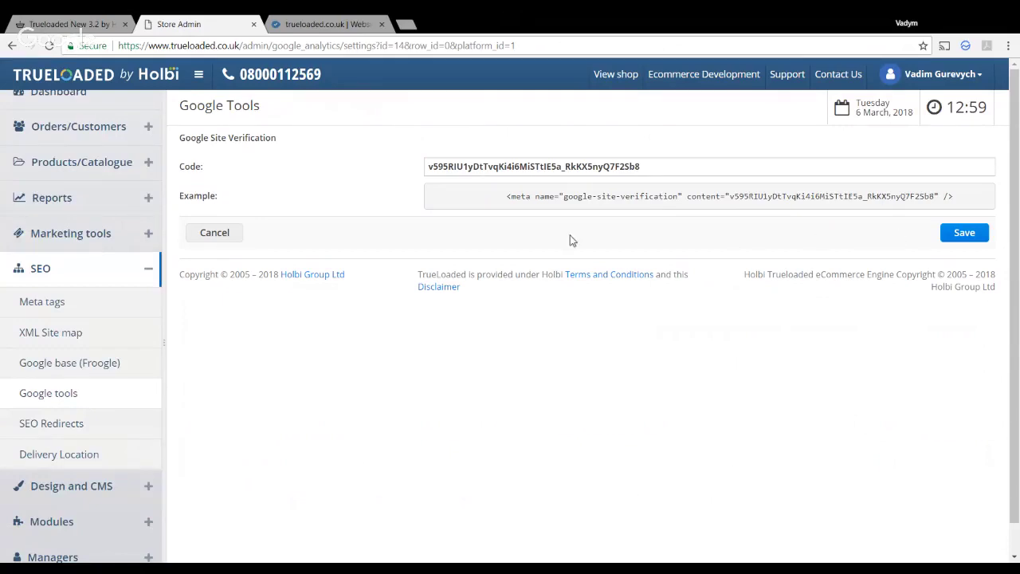
click(216, 233)
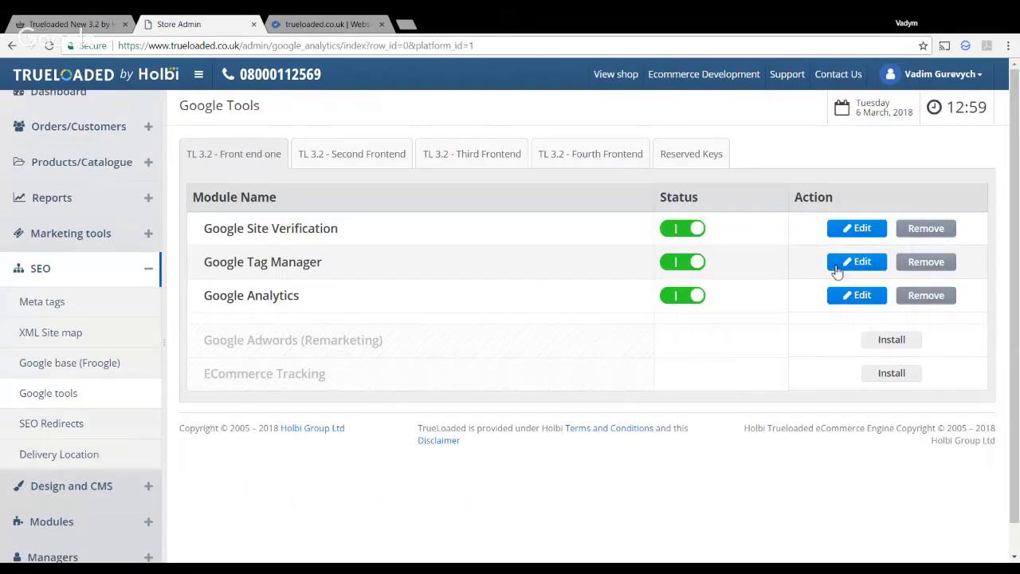
click(839, 266)
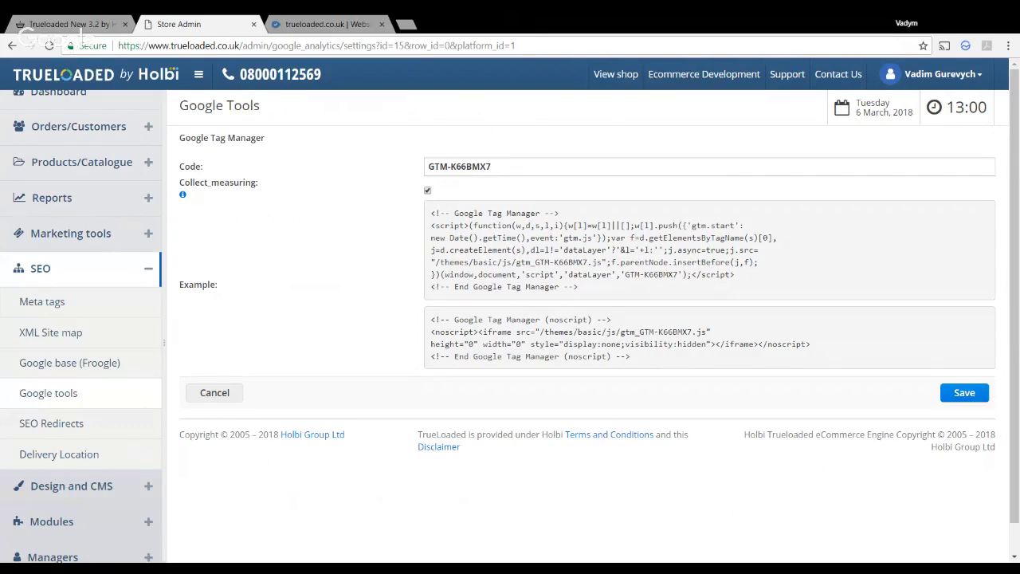
Check the Google Tag Manager code for TL 3.2 - Front end one and return to the Google tools module list without saving
drag(492, 166, 427, 166)
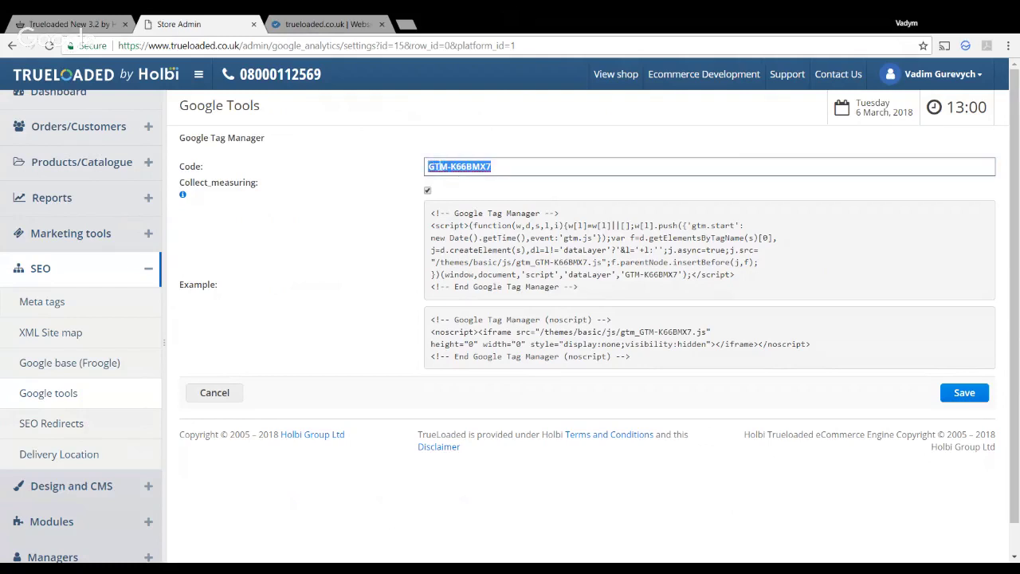
click(385, 203)
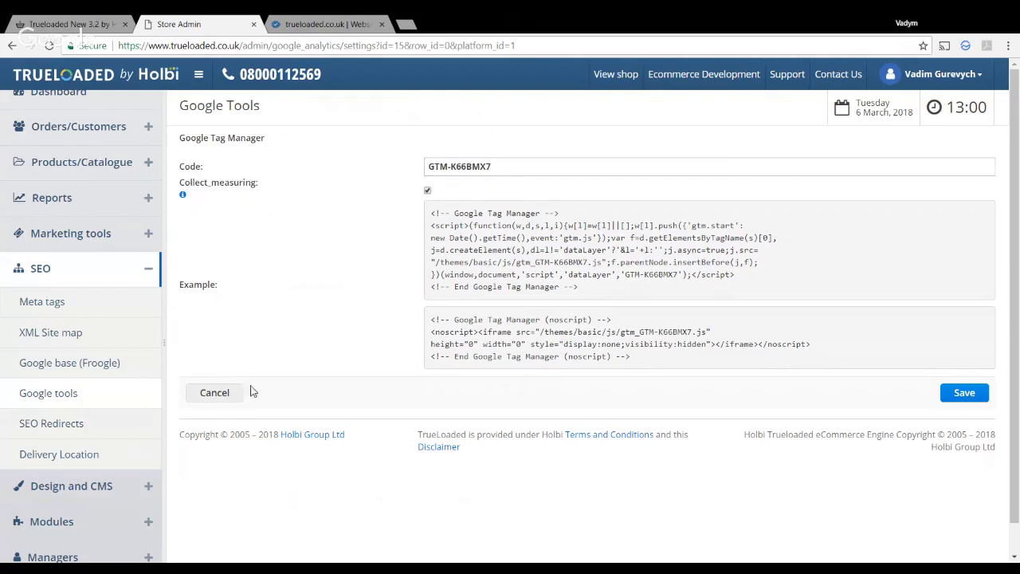
click(201, 392)
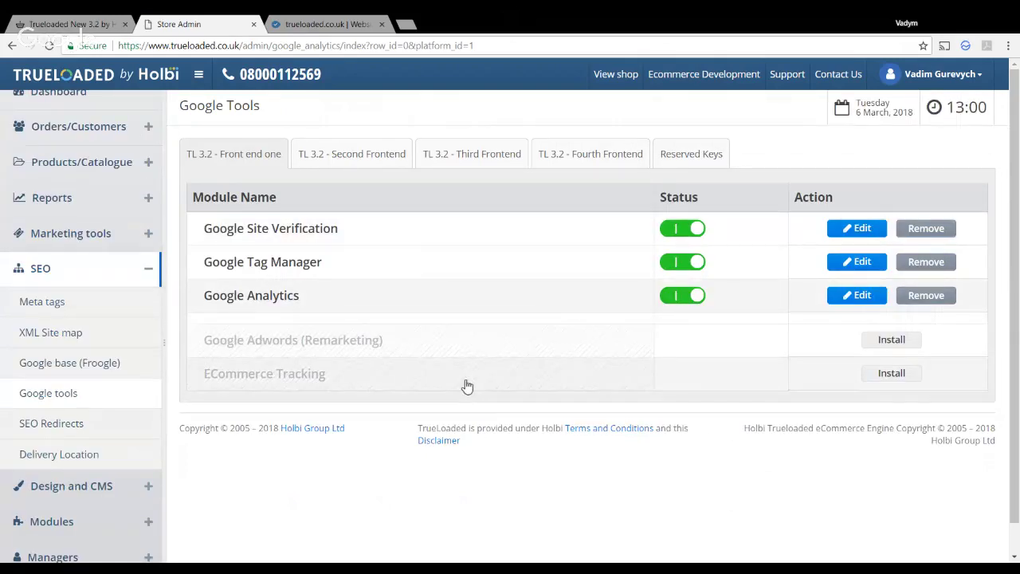
click(358, 153)
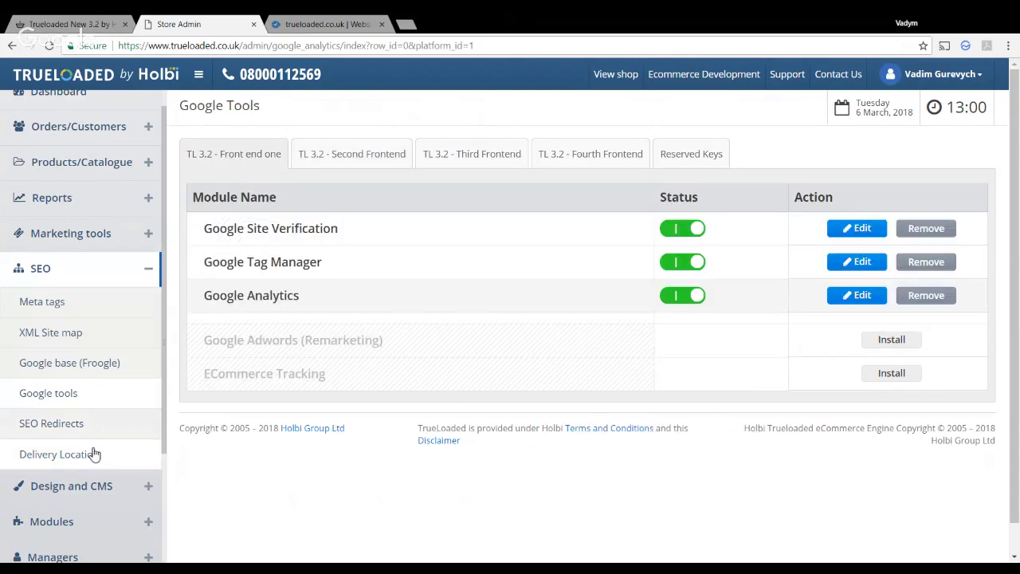
Open SEO Redirects, test the bathroom redirect by loading trueloaded.co.uk/bathroom in a new browser tab, and return to the store admin
click(84, 423)
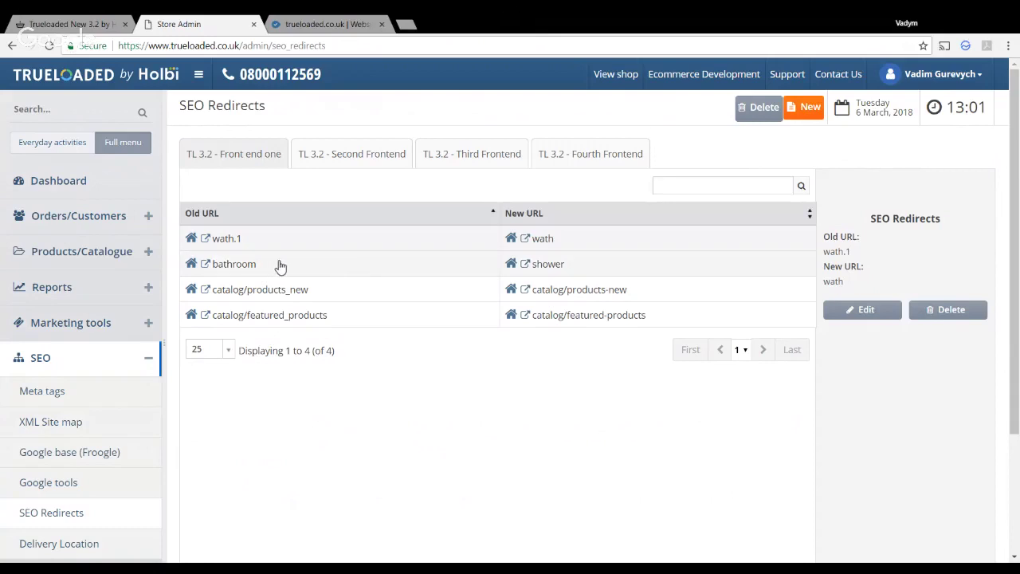
click(320, 267)
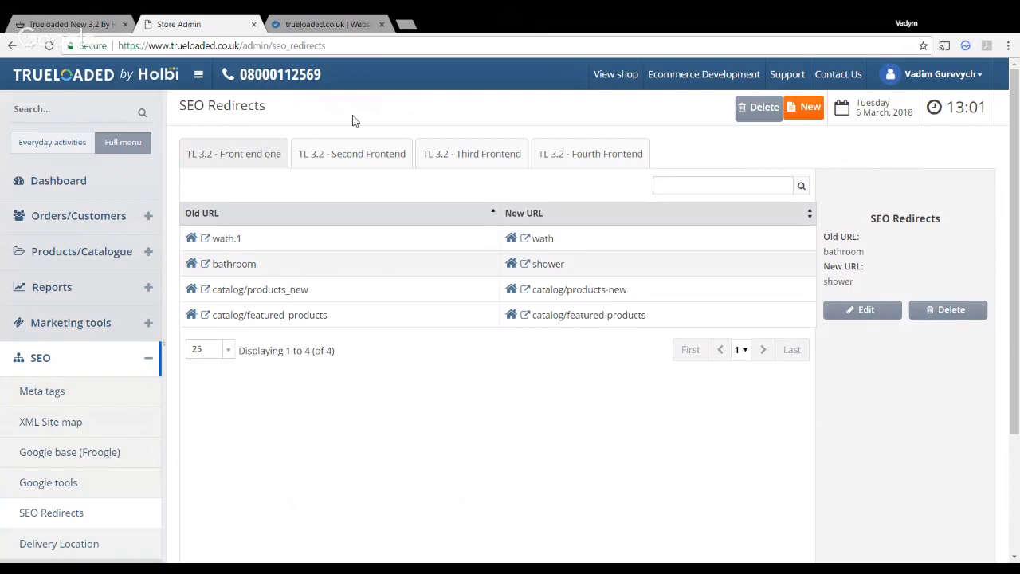
click(407, 23)
text(t)
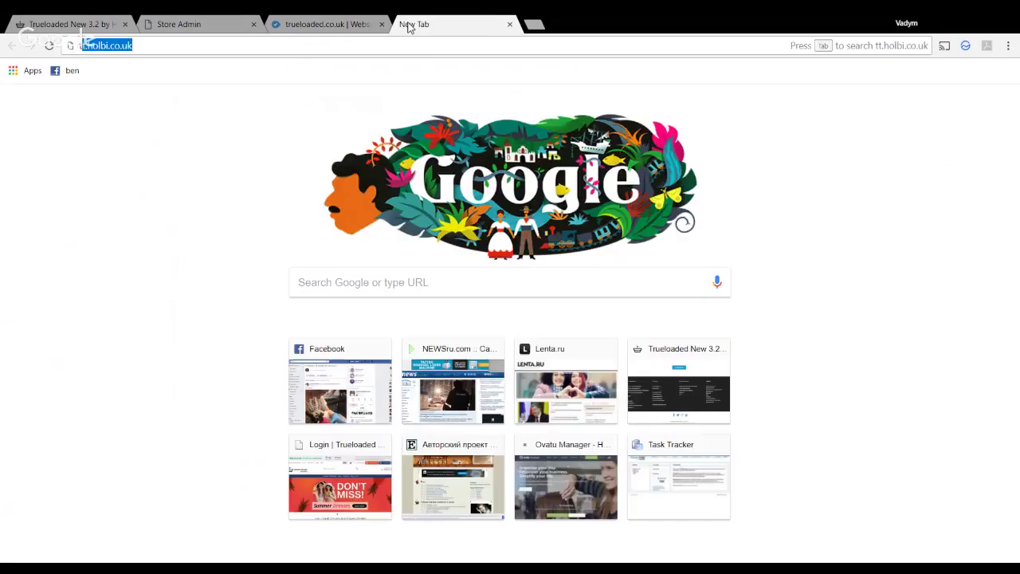
text(rueloaded.co.uk)
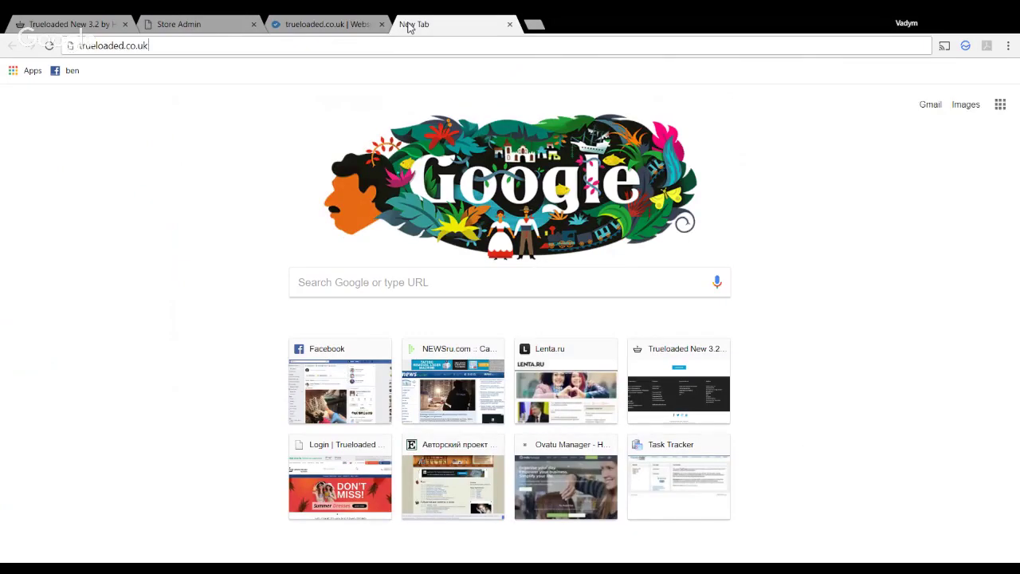
text(/bathroom)
key(Return)
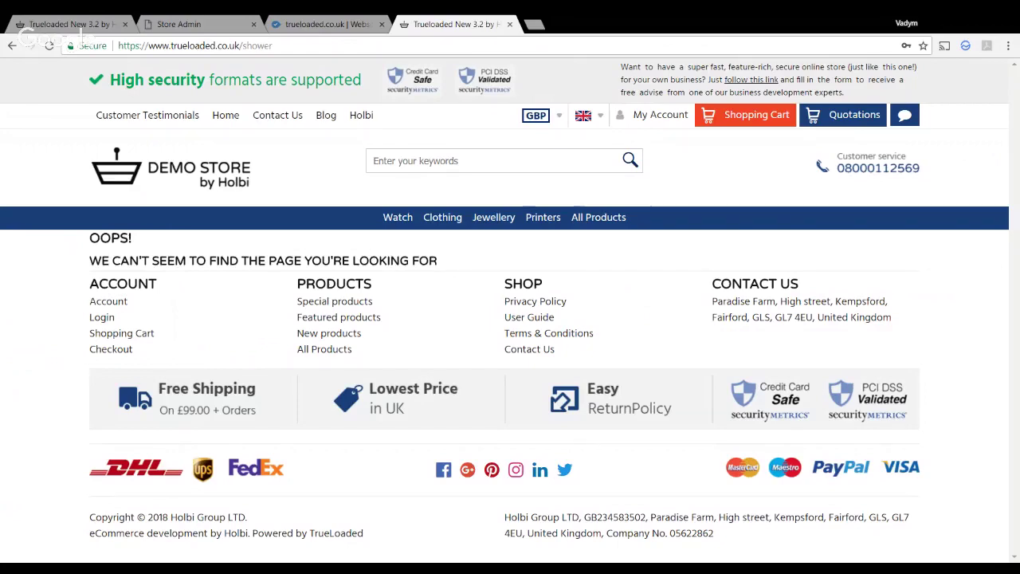
click(511, 24)
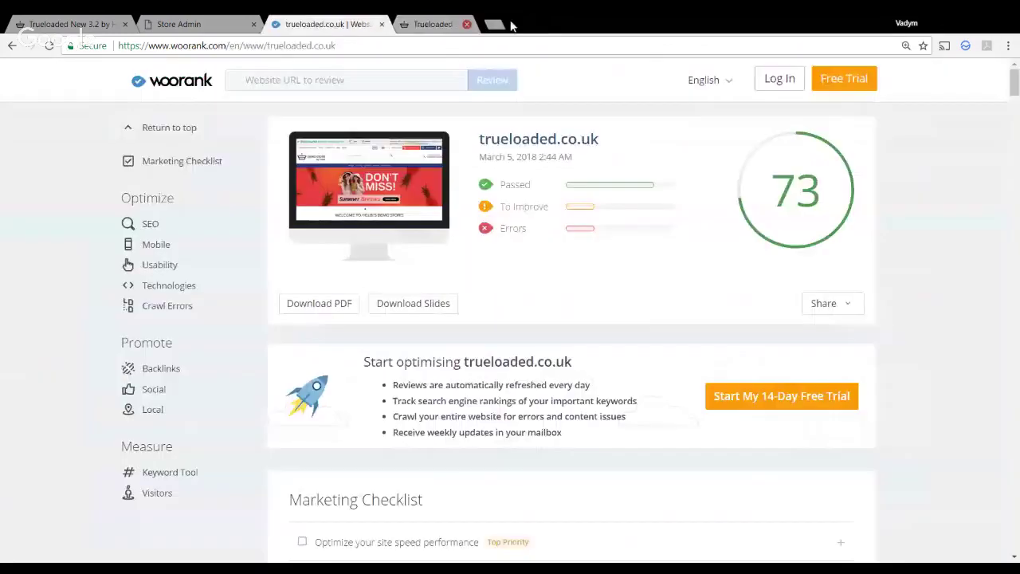
click(179, 24)
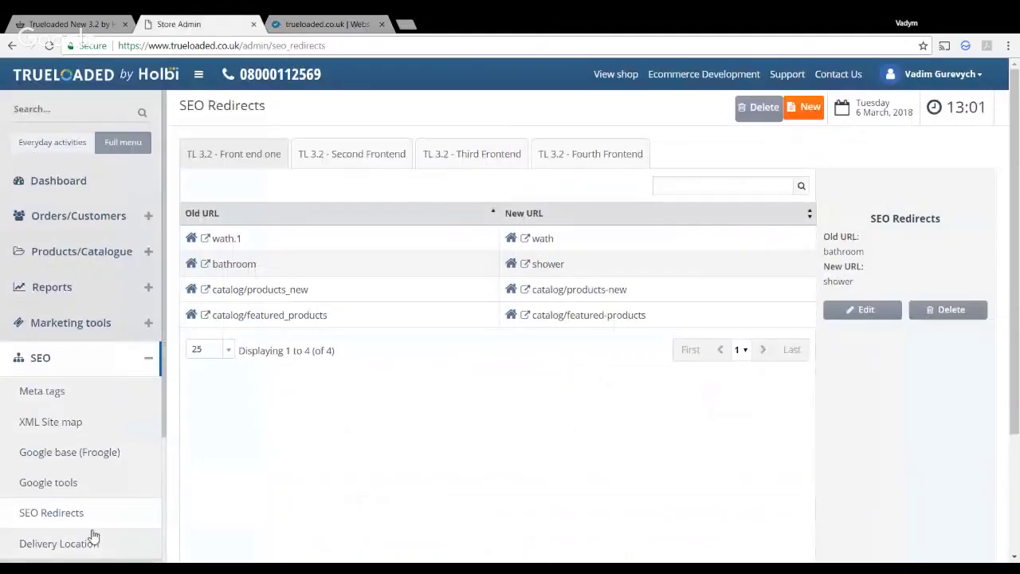
Open the delivery locations for TL 3.2 - Front end one and browse the counties under United Kingdom > England
scroll(96, 439, down, 2)
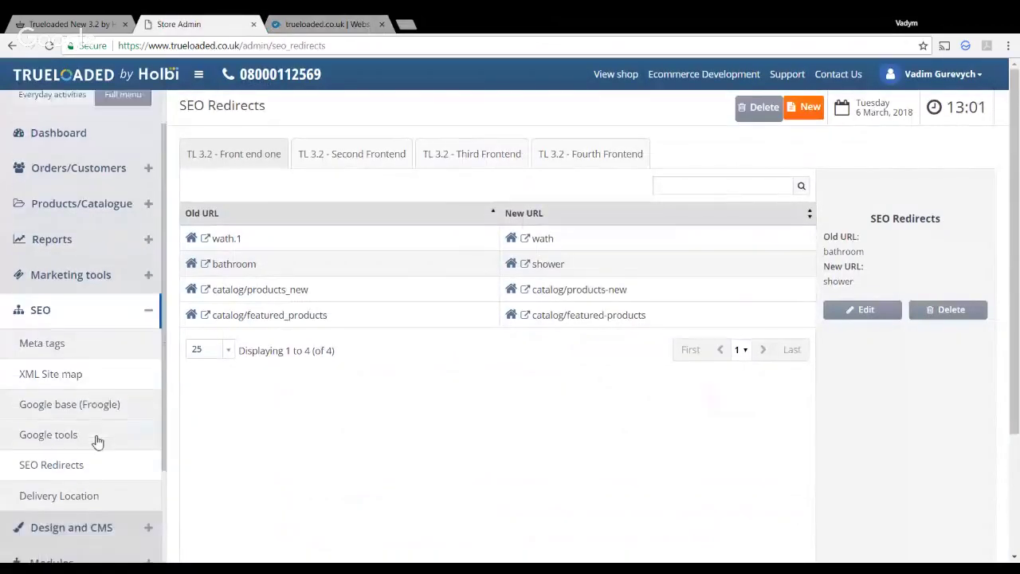
click(96, 485)
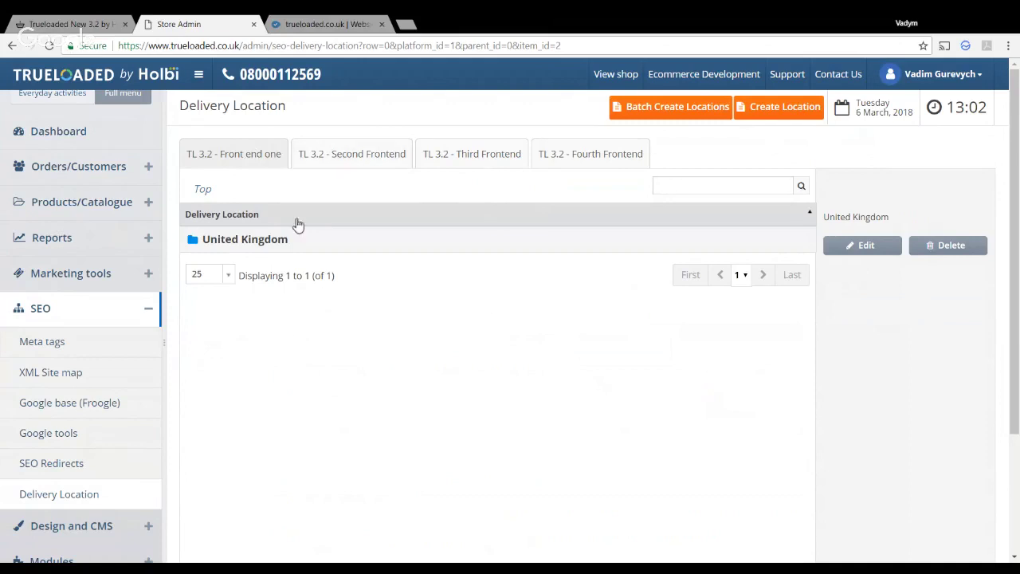
double_click(279, 244)
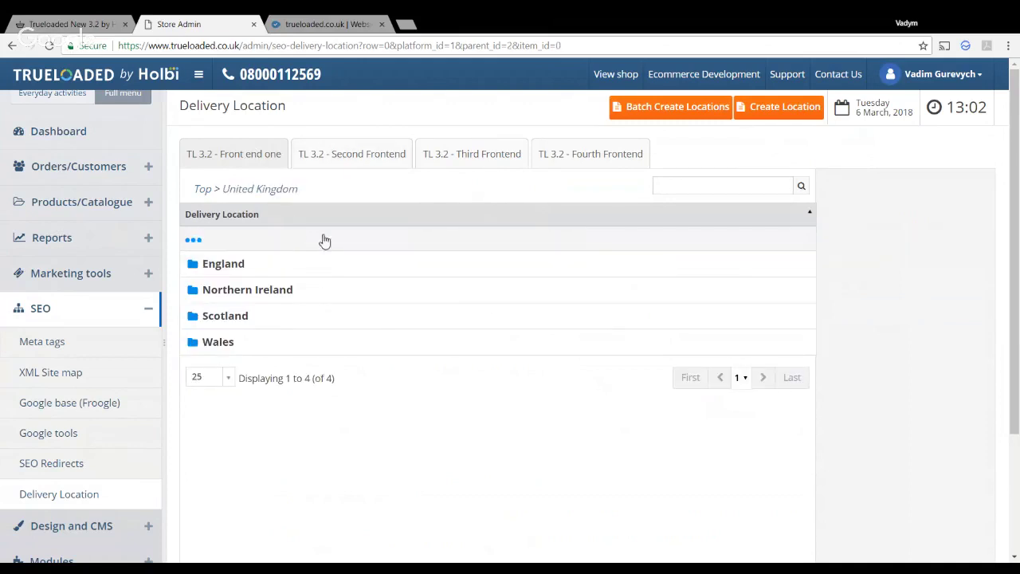
double_click(265, 271)
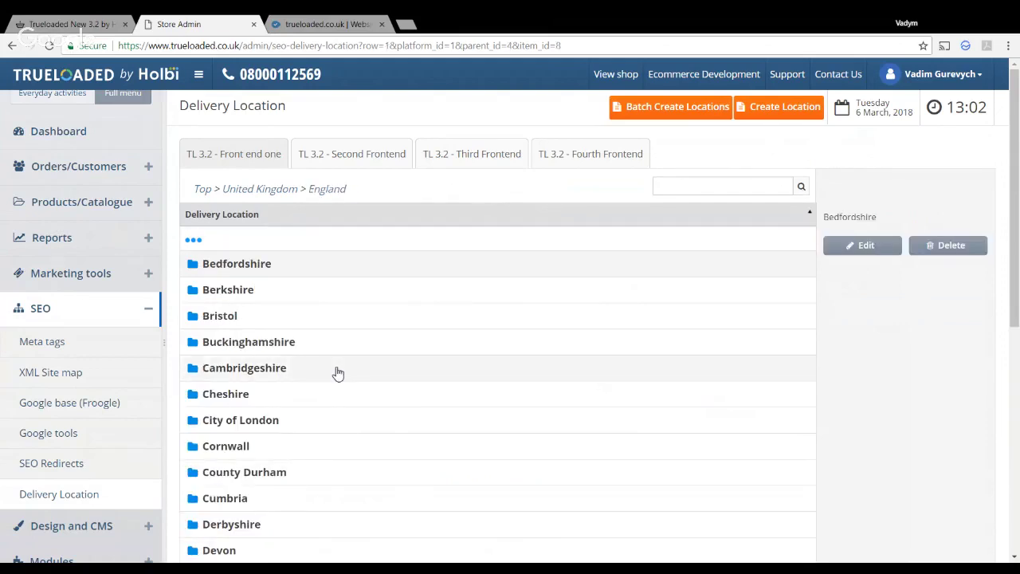
scroll(337, 372, down, 5)
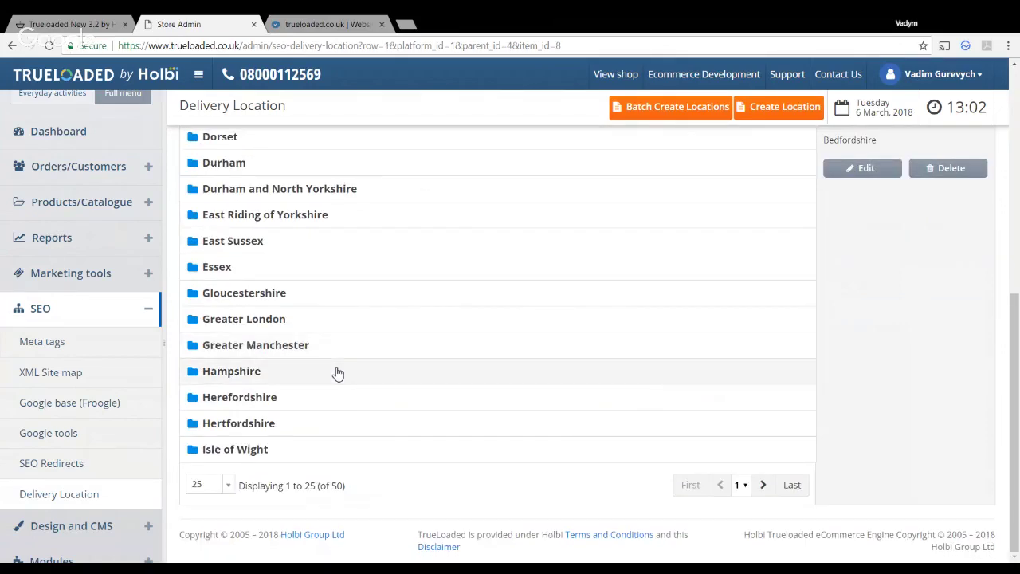
scroll(337, 373, up, 5)
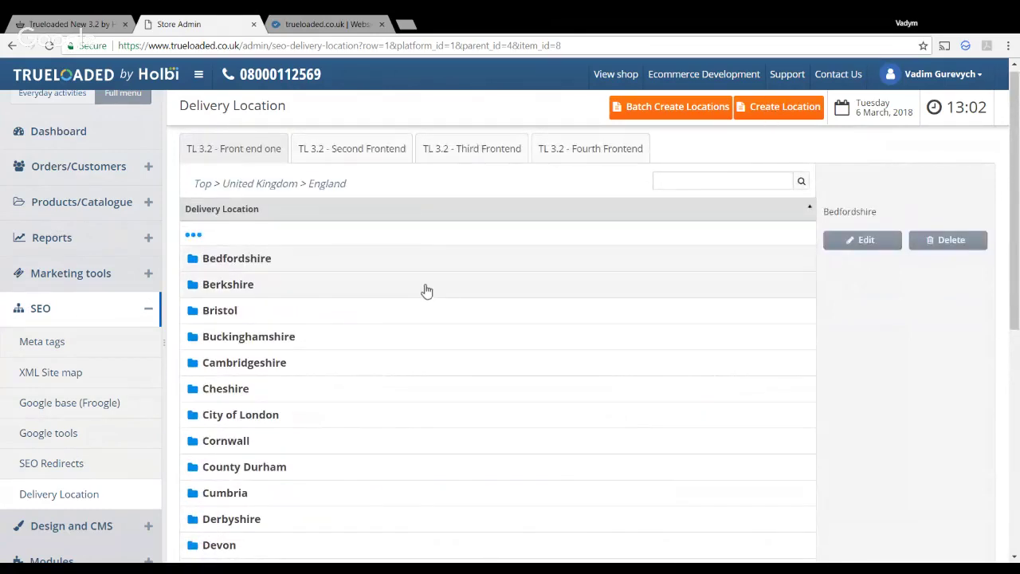
Open the Berkshire location for editing and review its English description, short description and long description
click(195, 237)
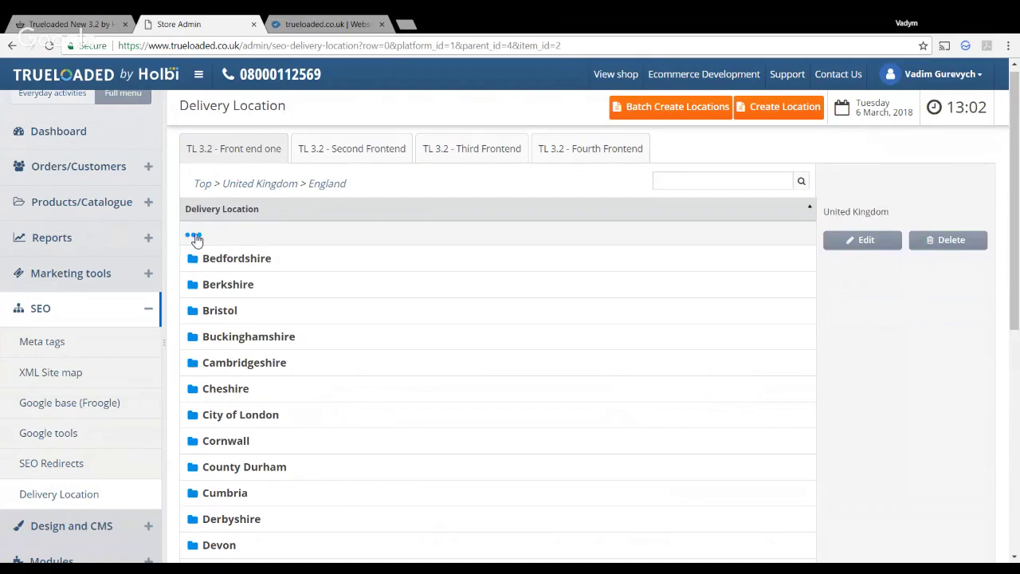
click(232, 284)
click(851, 246)
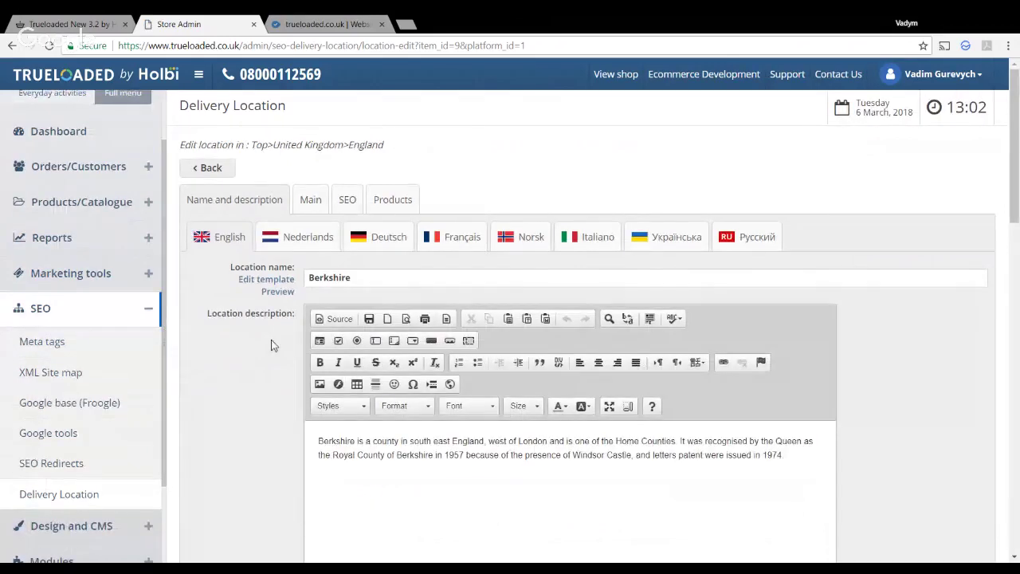
scroll(271, 345, down, 2)
scroll(271, 344, down, 5)
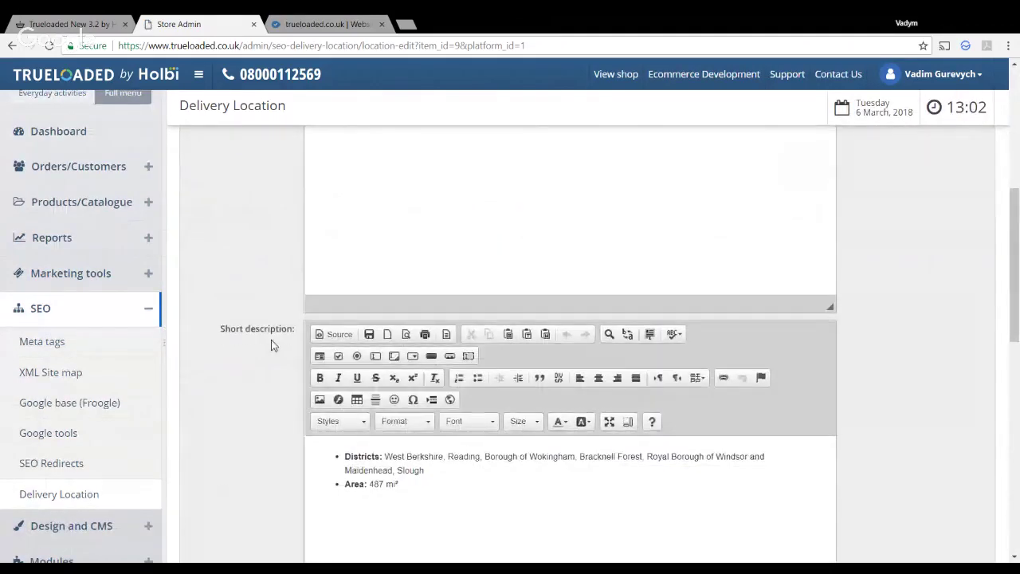
scroll(271, 344, down, 4)
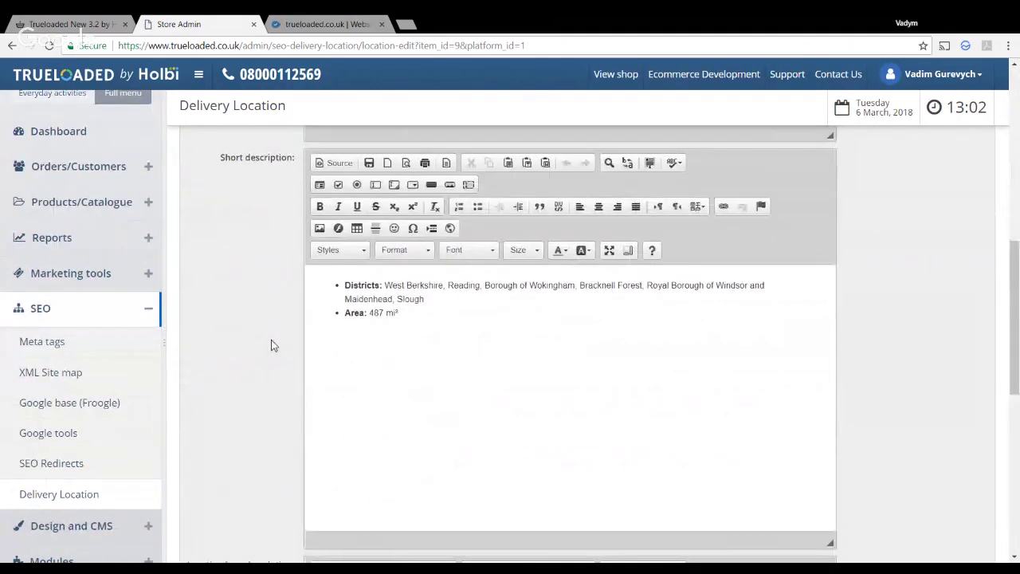
scroll(271, 344, down, 5)
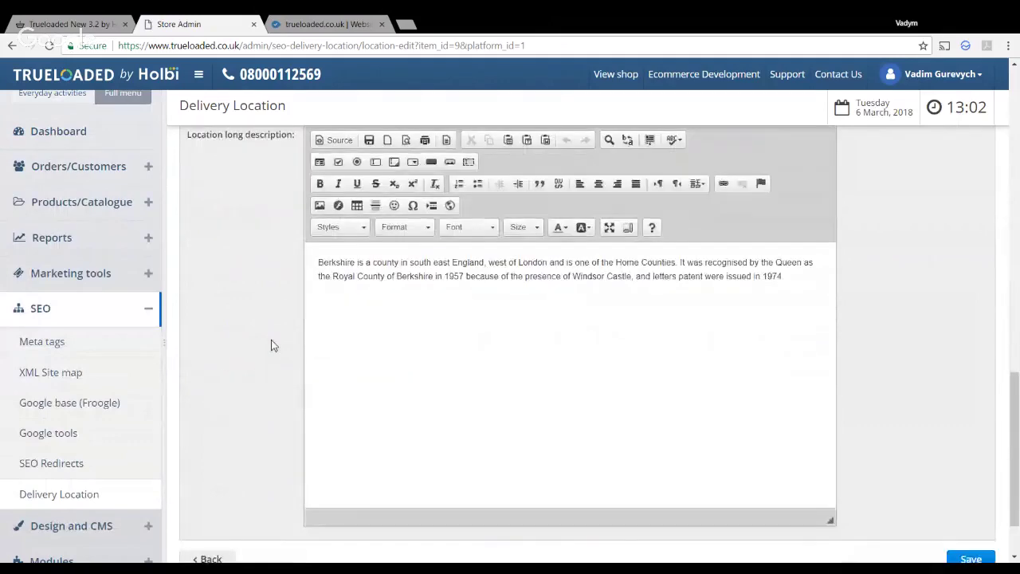
scroll(271, 344, up, 12)
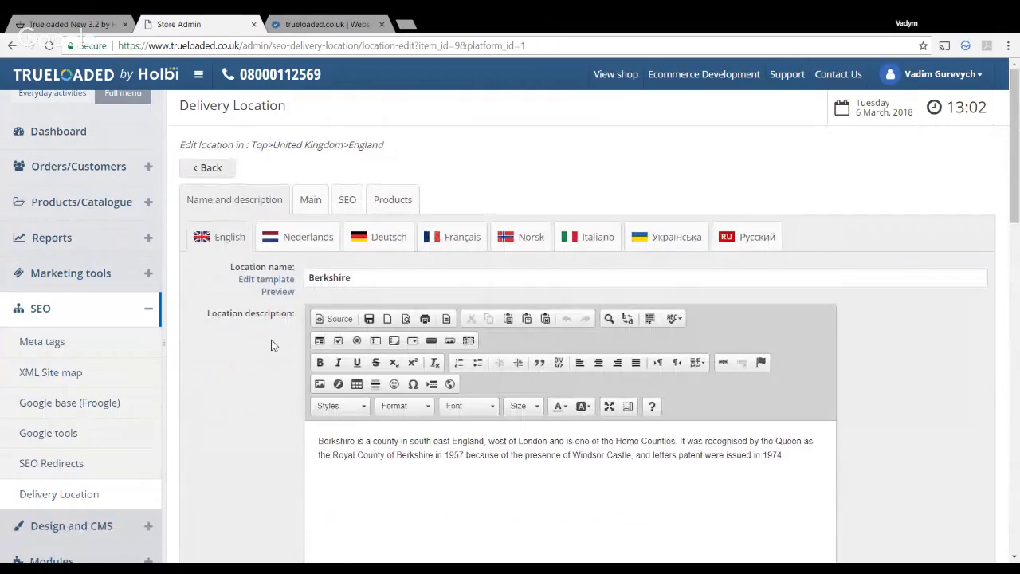
Reopen Berkshire from the England delivery locations and turn off Use parent products for its assigned products
click(80, 494)
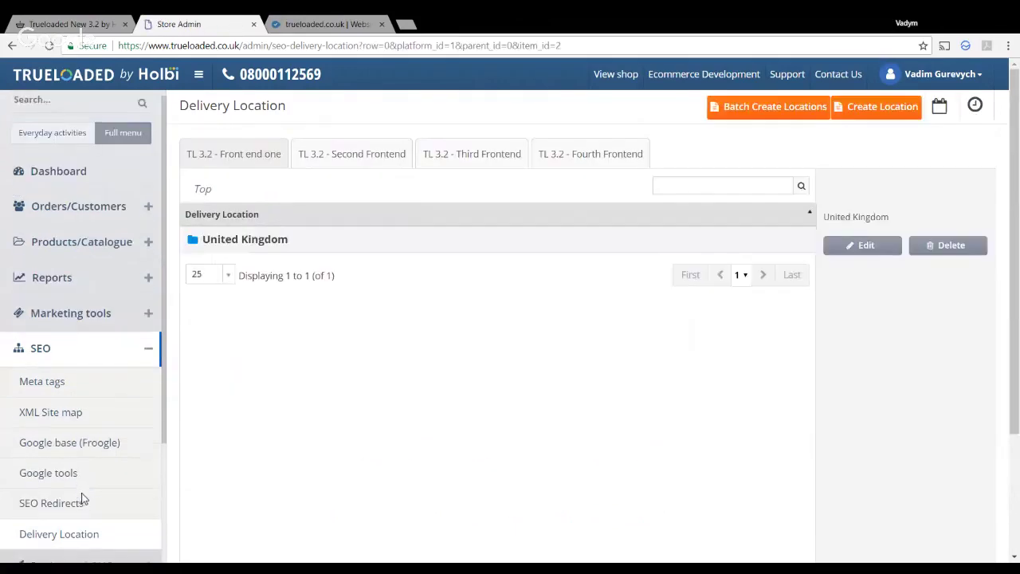
double_click(400, 242)
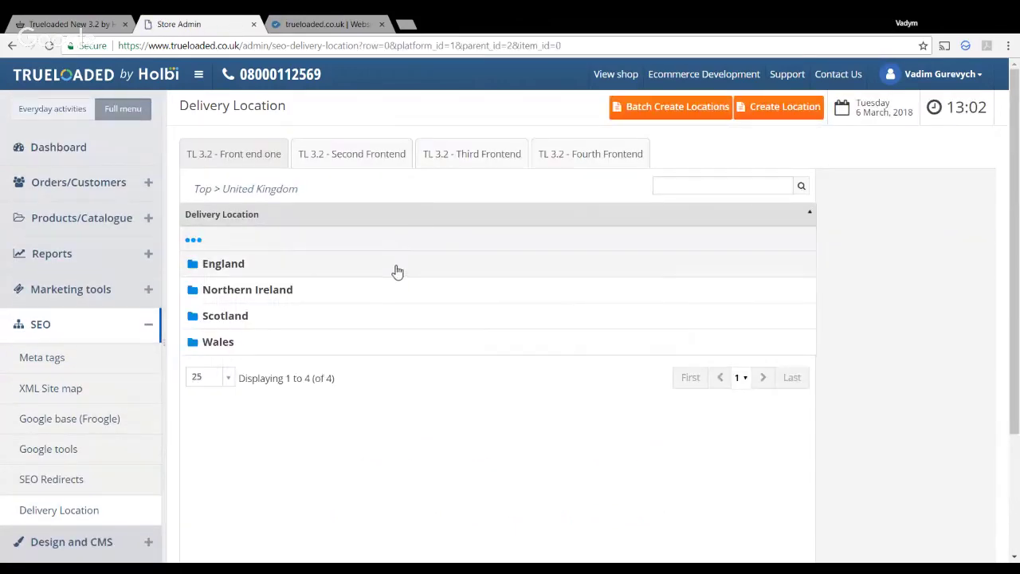
double_click(397, 271)
click(319, 294)
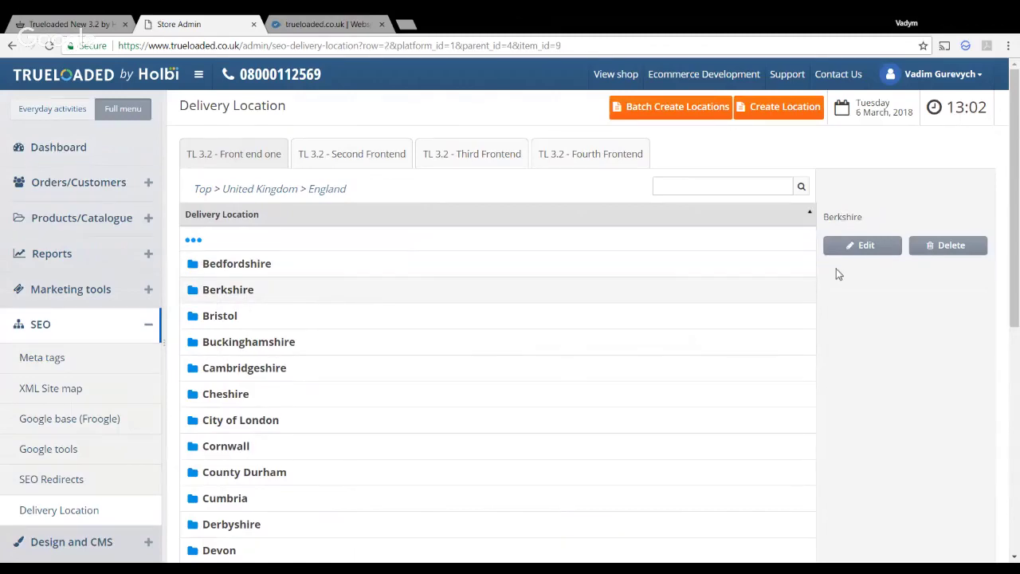
click(841, 248)
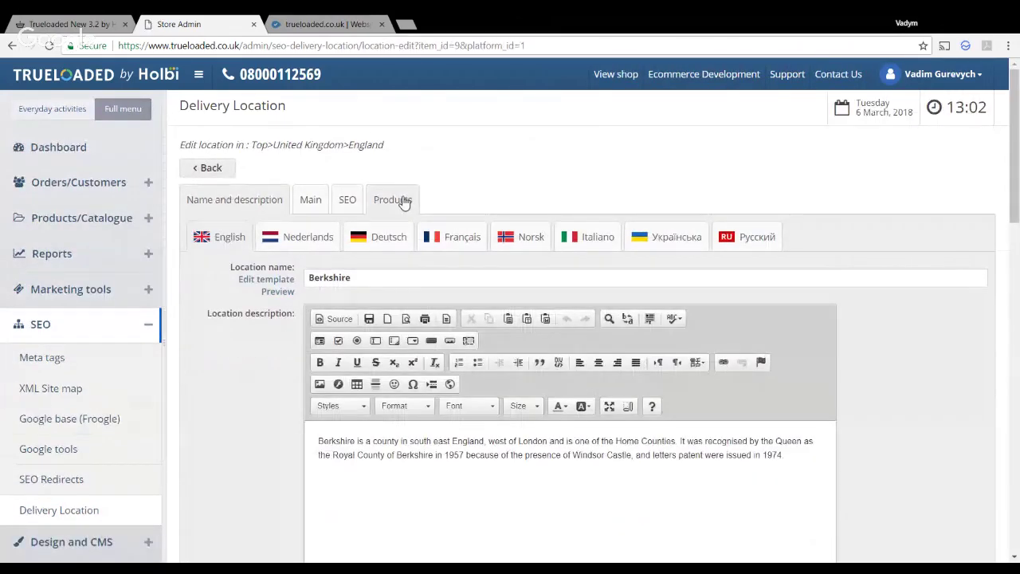
click(393, 200)
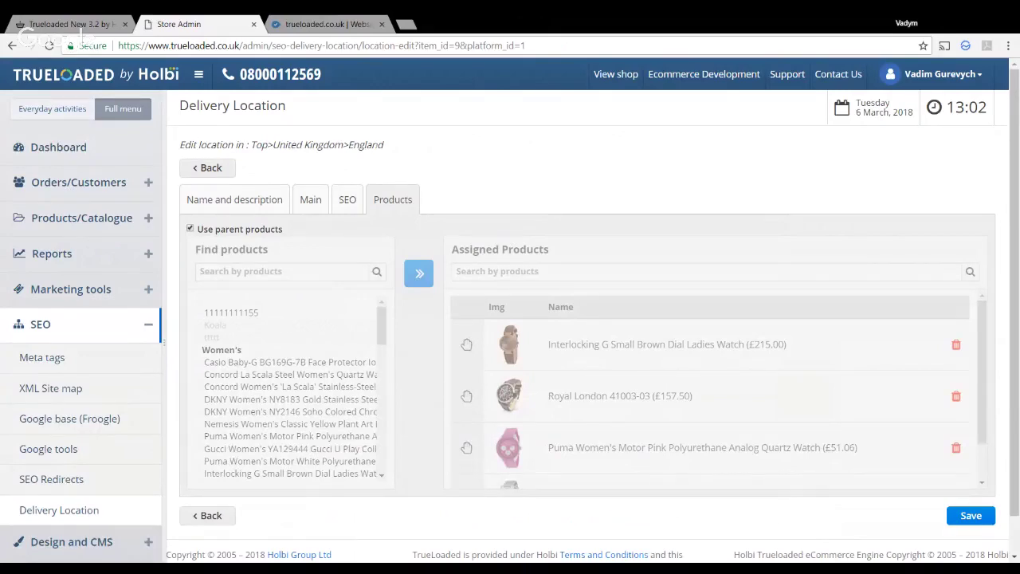
click(189, 229)
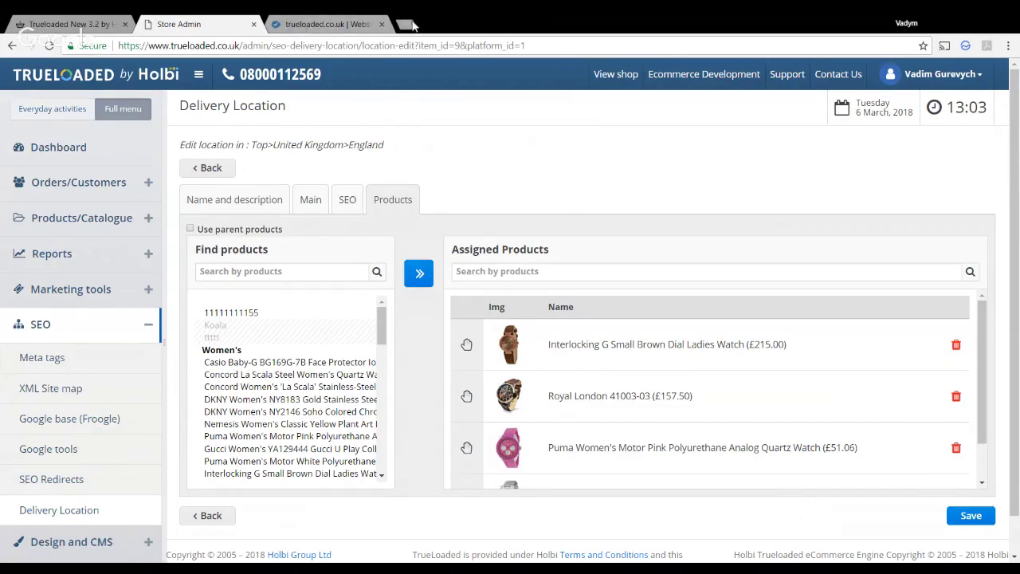
click(410, 25)
text(www.trueloaded.co.uk)
key(Return)
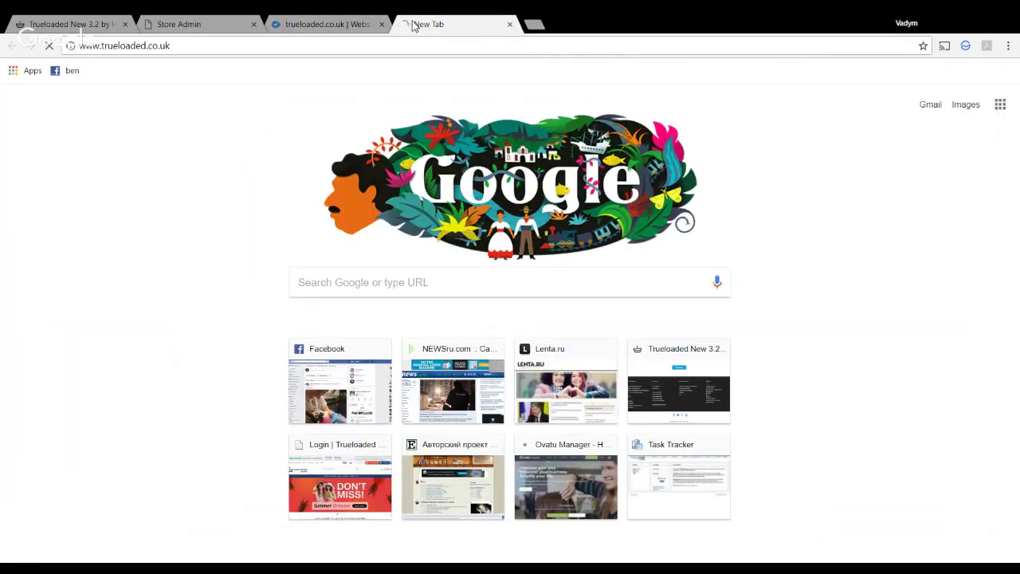
key(End)
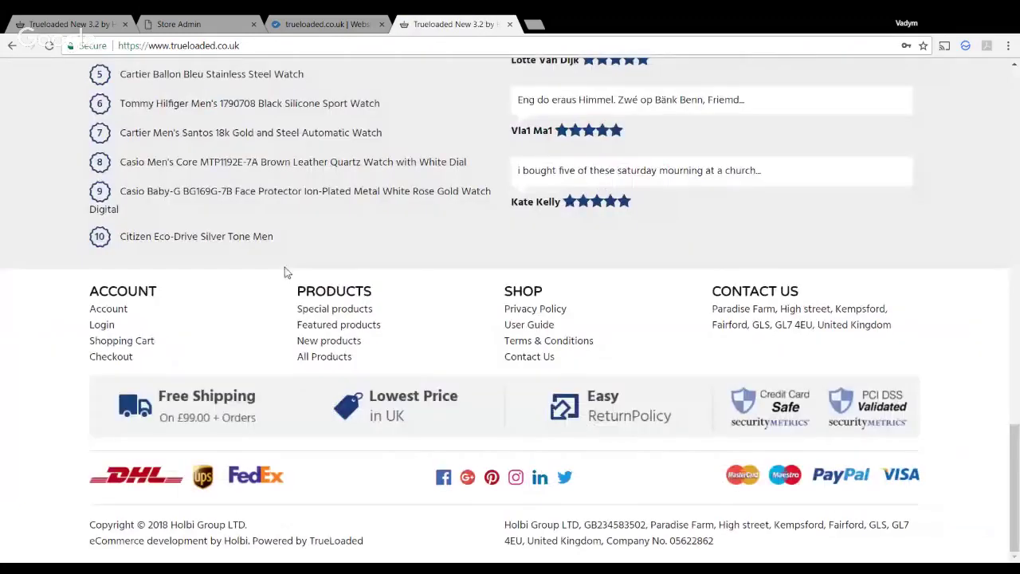
click(188, 391)
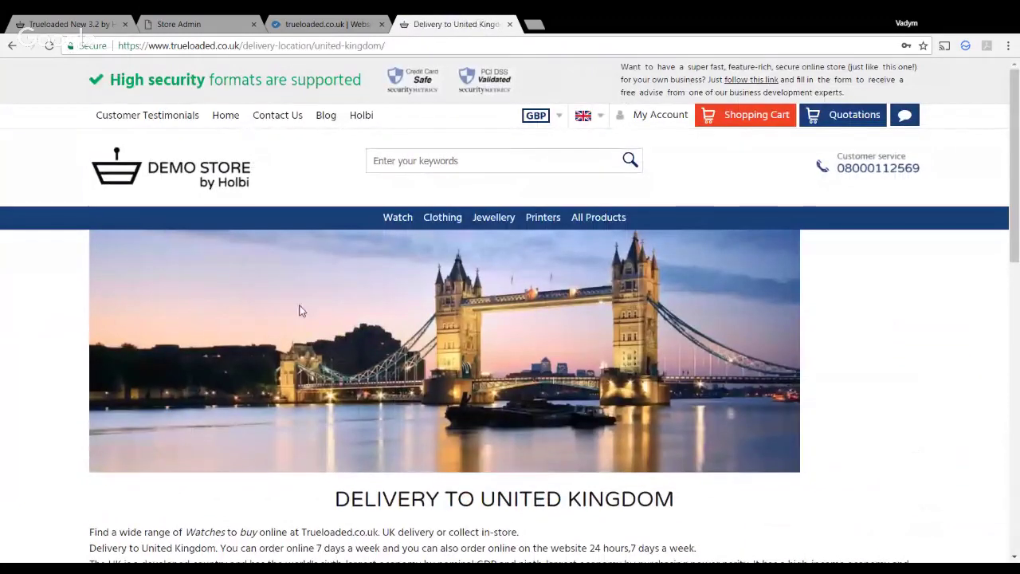
scroll(299, 307, down, 1)
scroll(299, 307, down, 2)
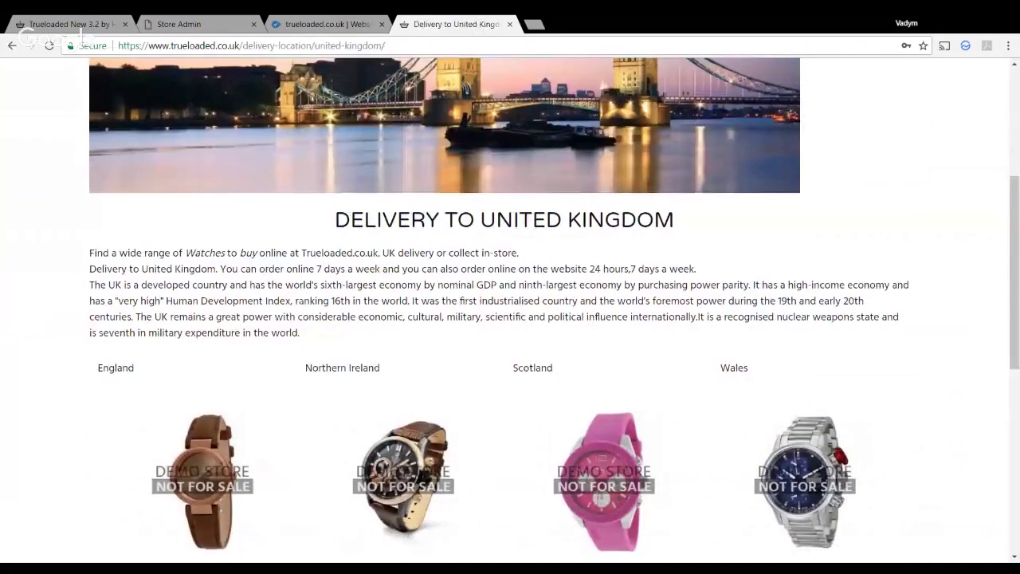
Open the England delivery page on the storefront and view its description and county links
click(118, 373)
scroll(382, 318, down, 5)
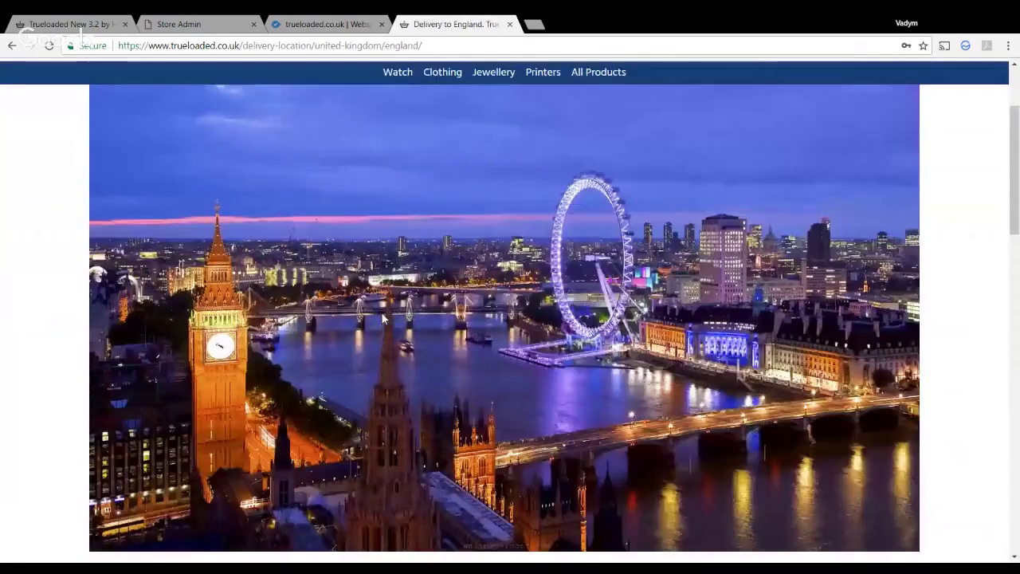
scroll(381, 318, down, 3)
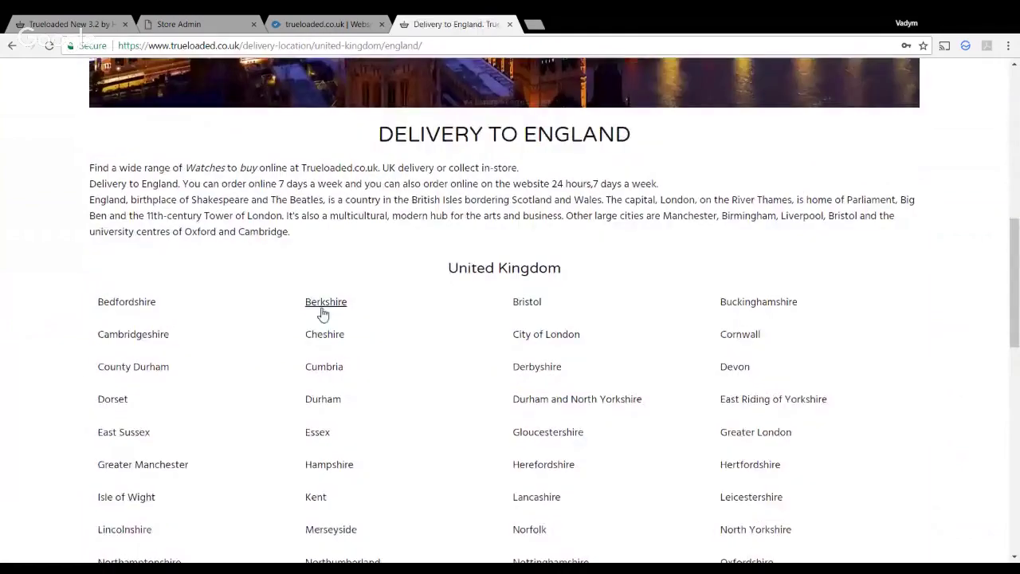
Open the Berkshire delivery page on the storefront and examine its description, town links and listed watches
click(321, 301)
scroll(409, 328, down, 1)
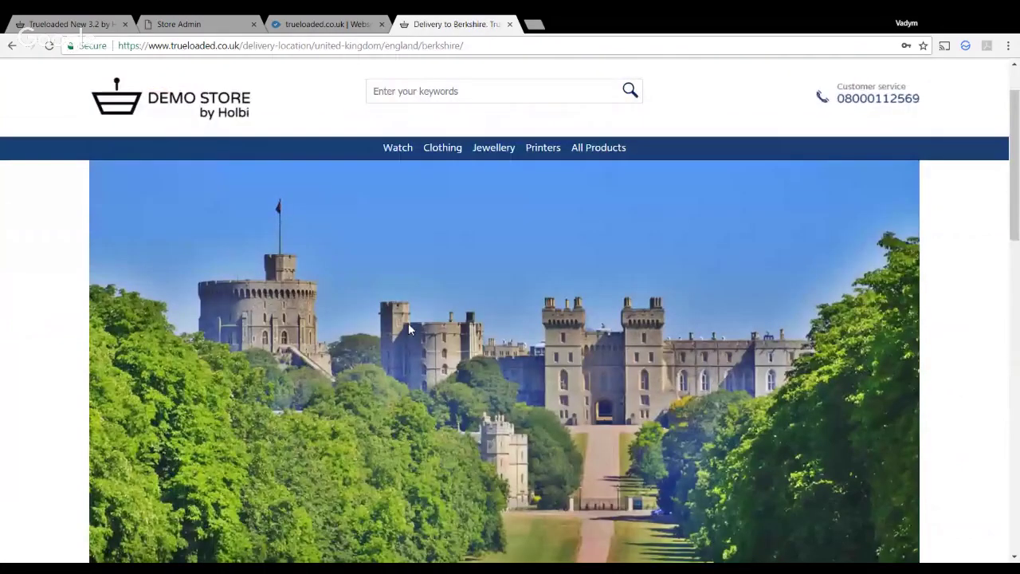
scroll(408, 329, down, 4)
scroll(408, 328, down, 2)
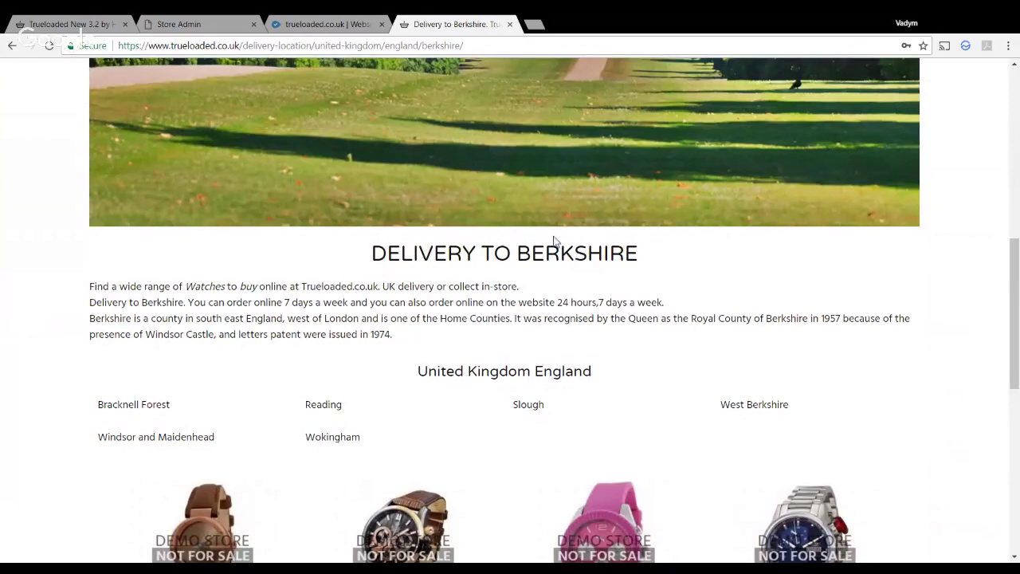
scroll(626, 326, down, 1)
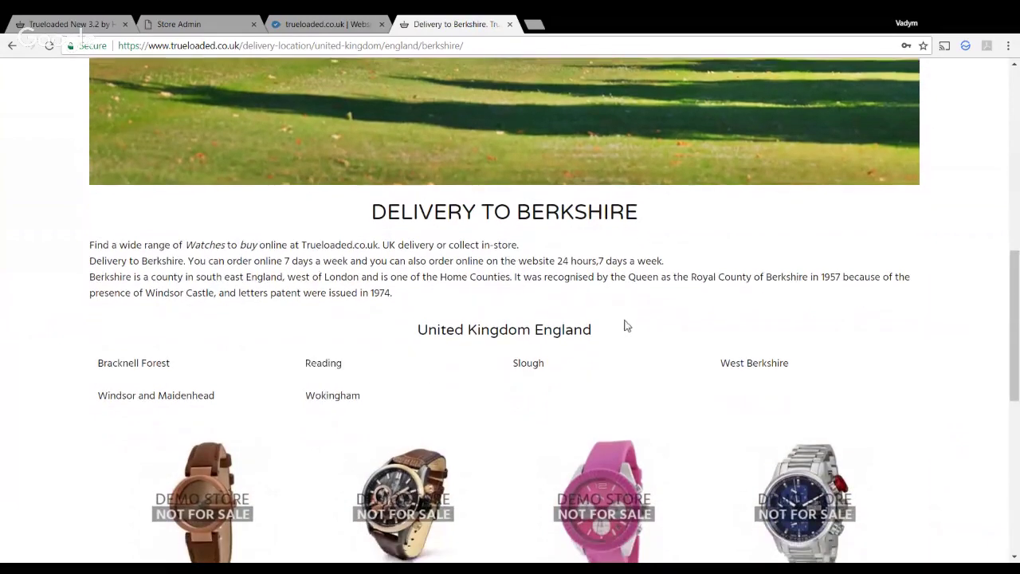
scroll(353, 266, down, 3)
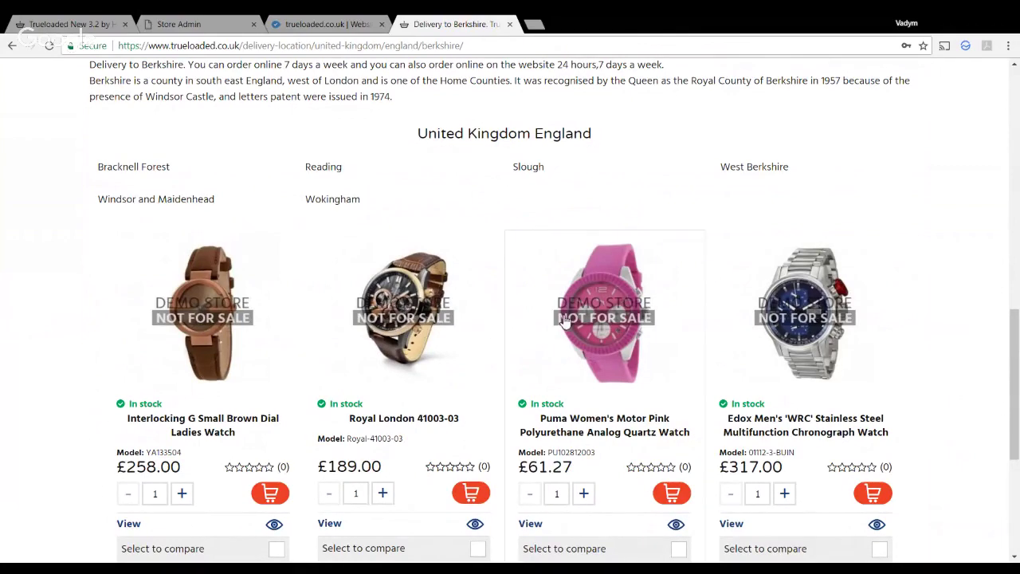
scroll(564, 321, down, 1)
scroll(565, 320, down, 2)
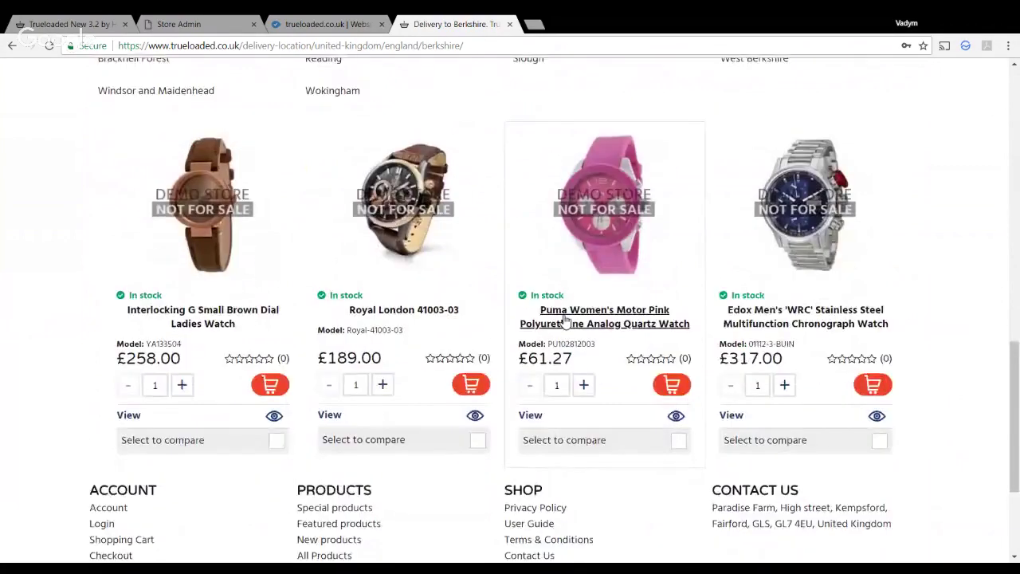
scroll(565, 321, up, 3)
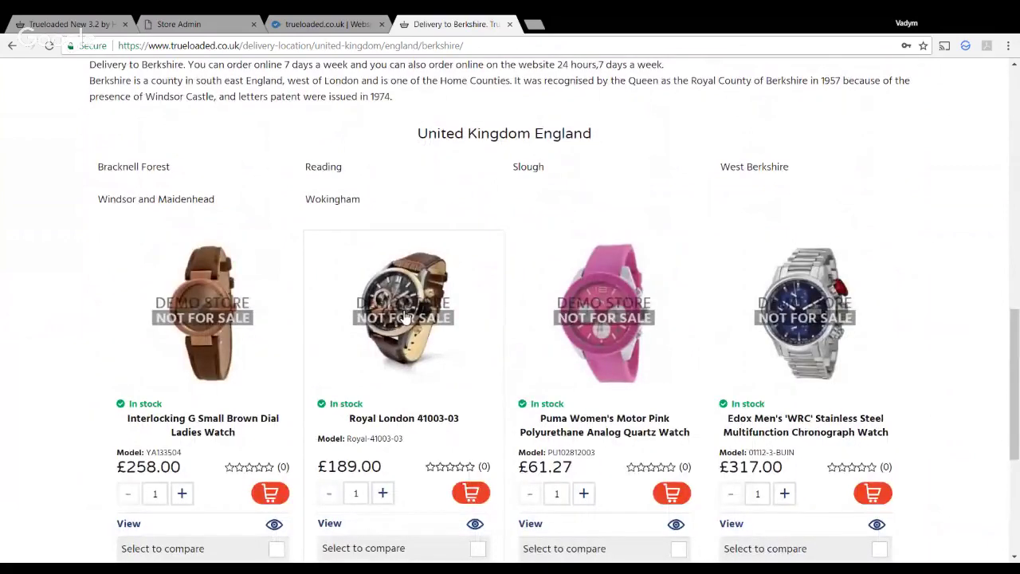
scroll(404, 316, up, 2)
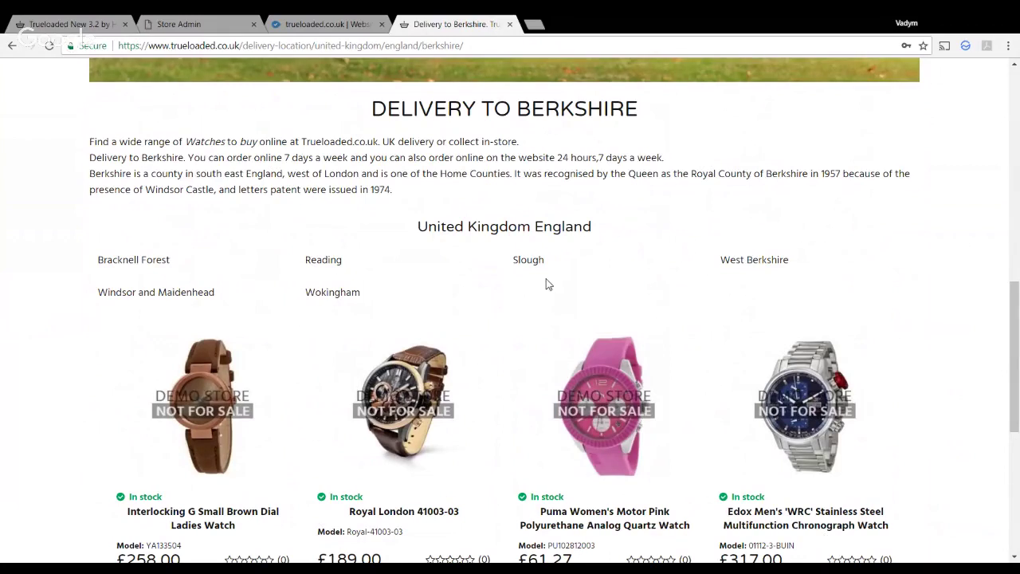
Return to the store admin and open the top-level Watch category for editing from the product catalogue
click(178, 23)
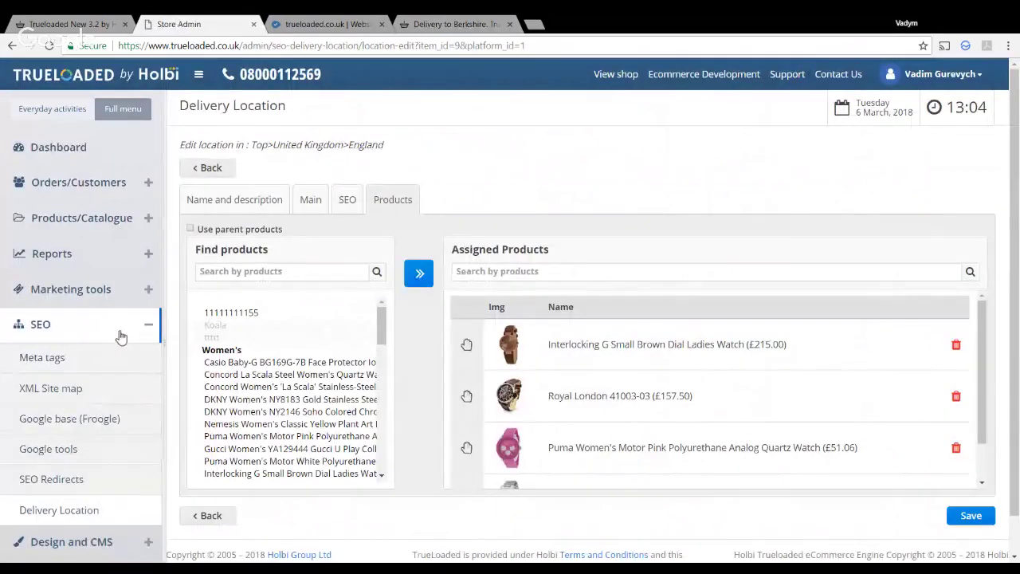
click(144, 329)
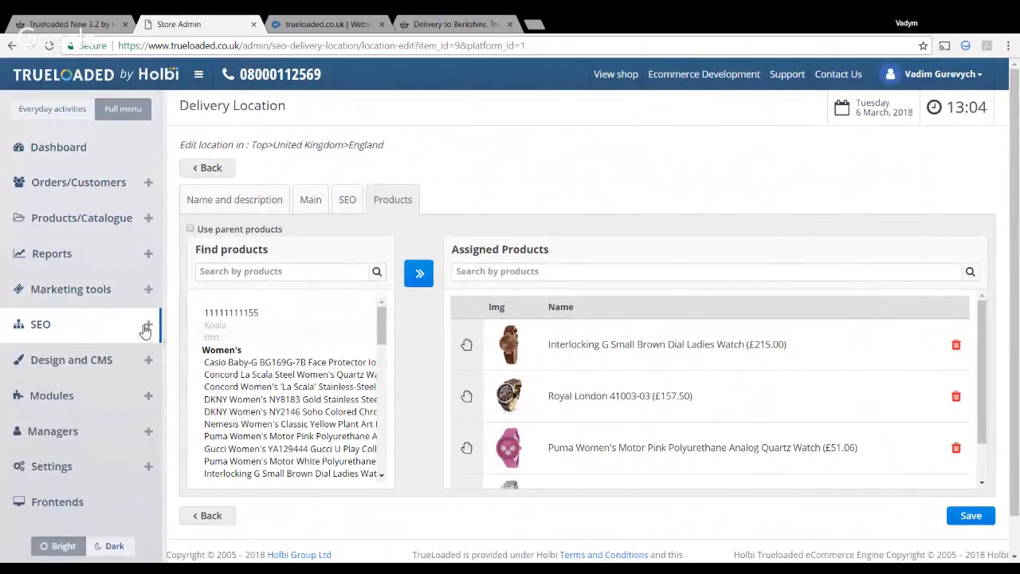
click(130, 225)
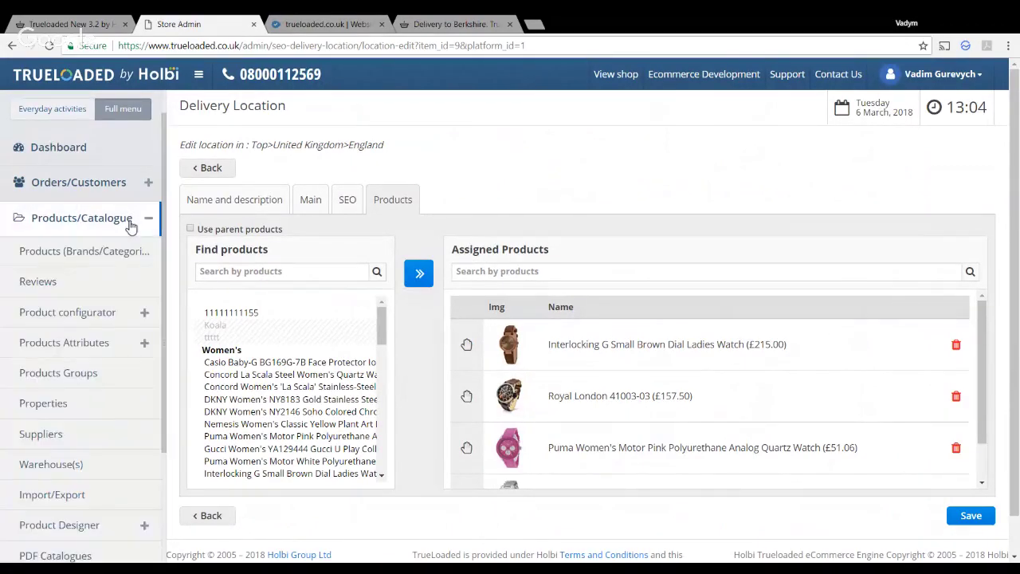
click(121, 262)
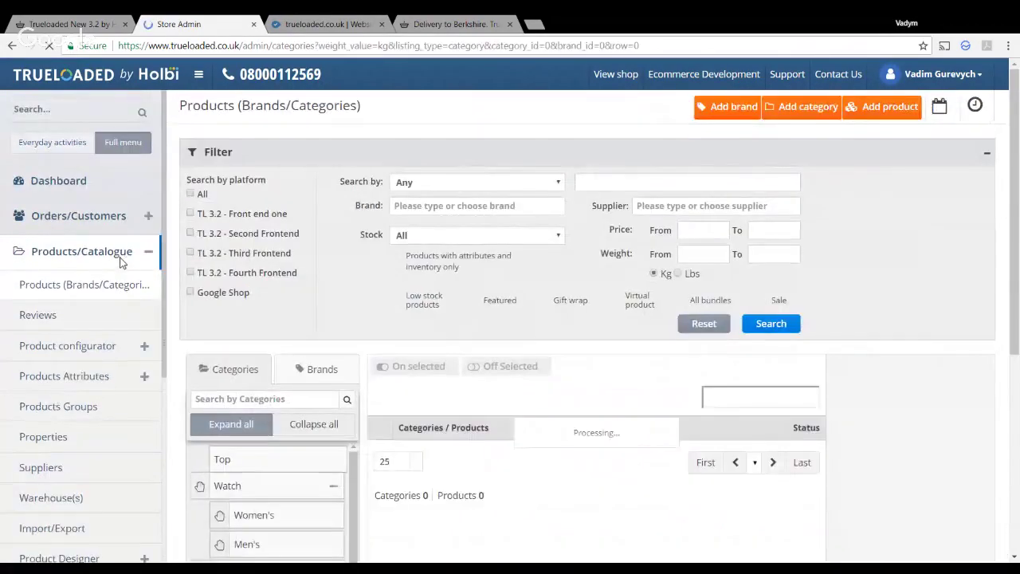
scroll(515, 319, down, 2)
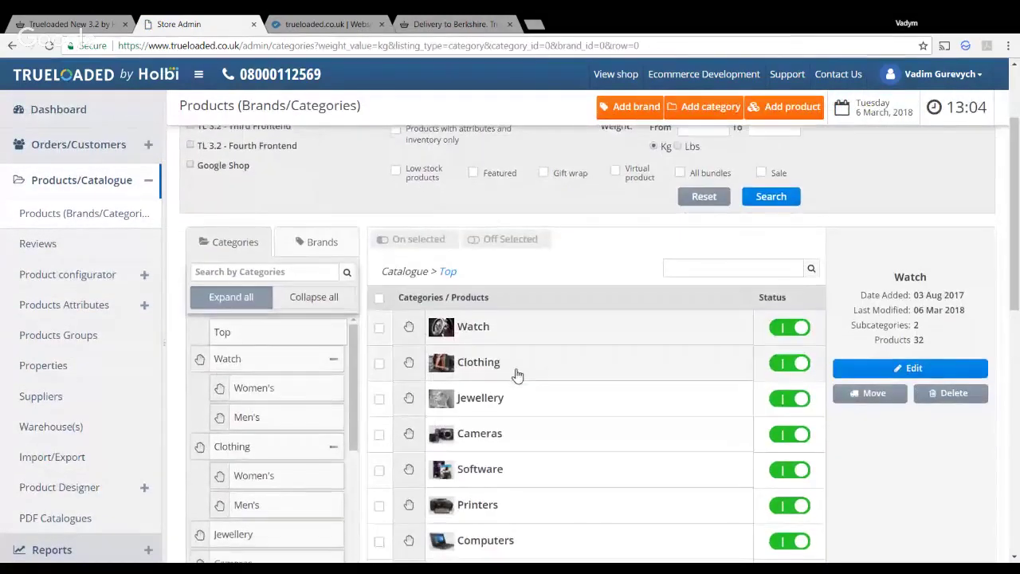
double_click(511, 309)
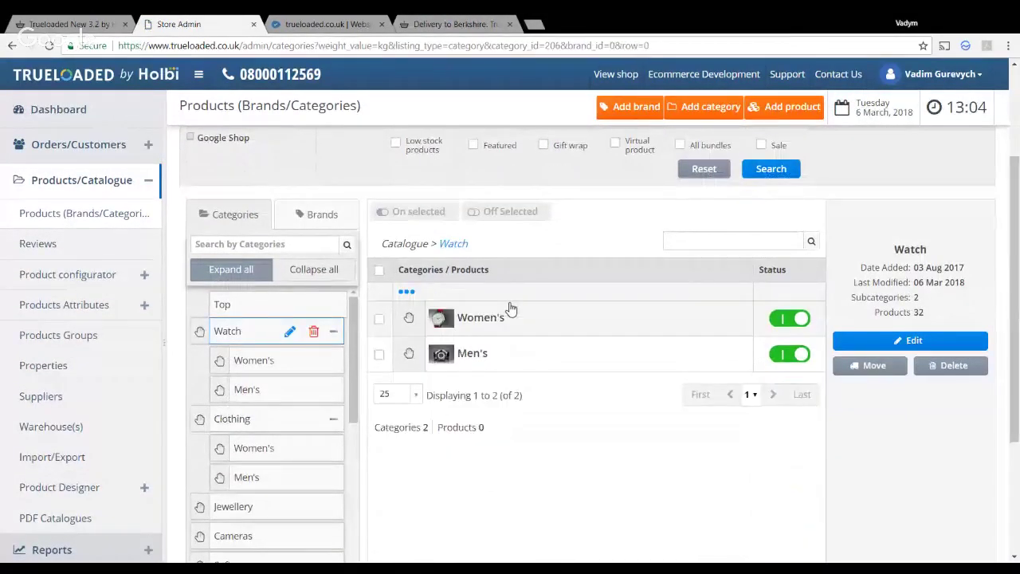
double_click(492, 298)
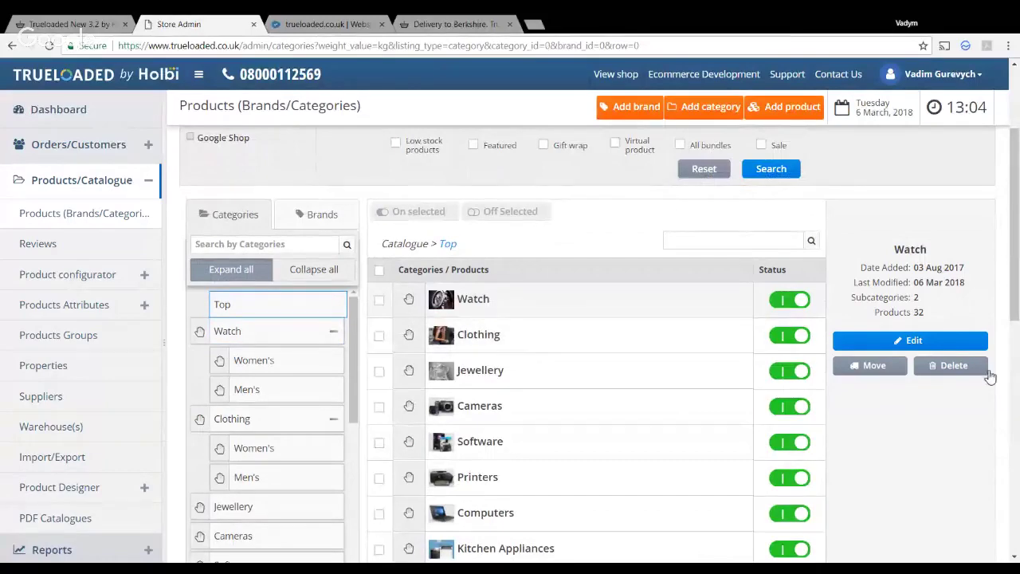
click(943, 341)
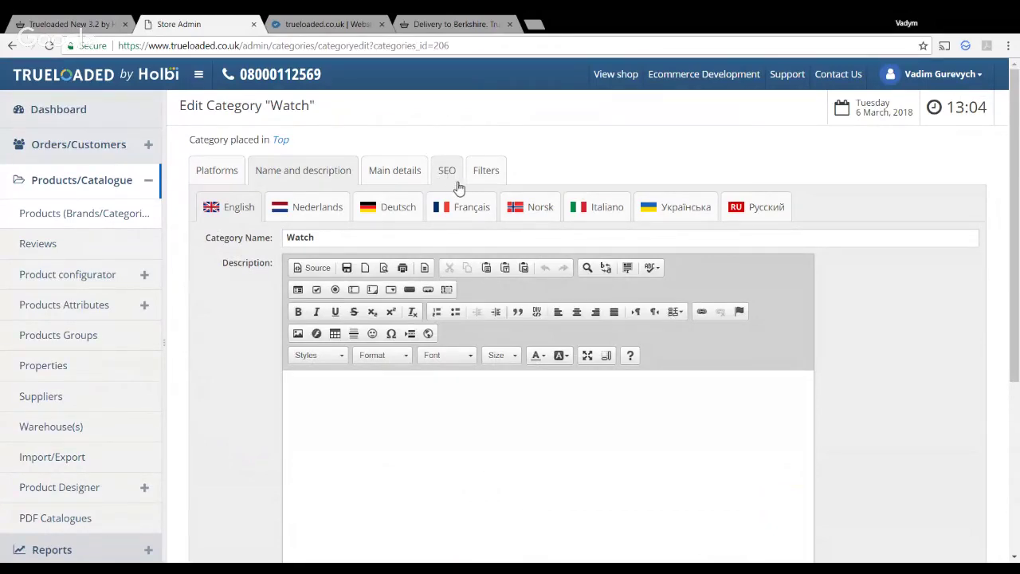
Review the Watch category's English SEO settings, including canonical URL, page title, Google Product Category and old-URL page name
click(451, 182)
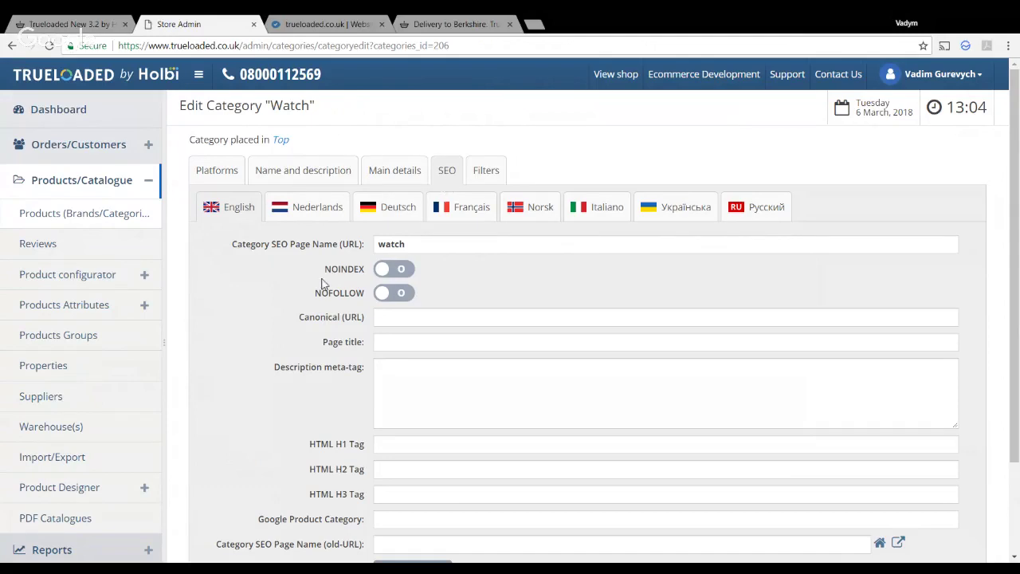
scroll(323, 283, down, 1)
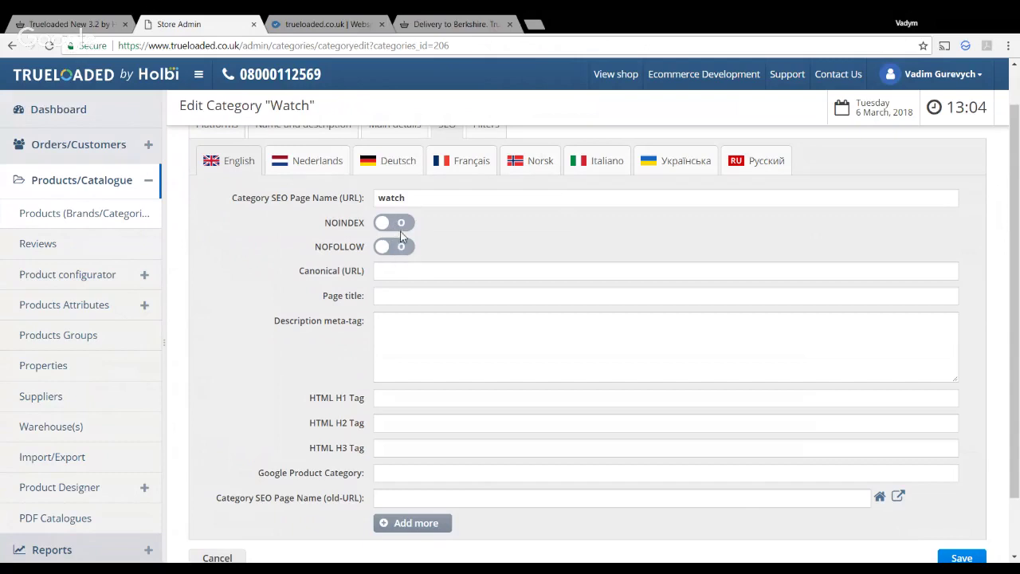
click(415, 271)
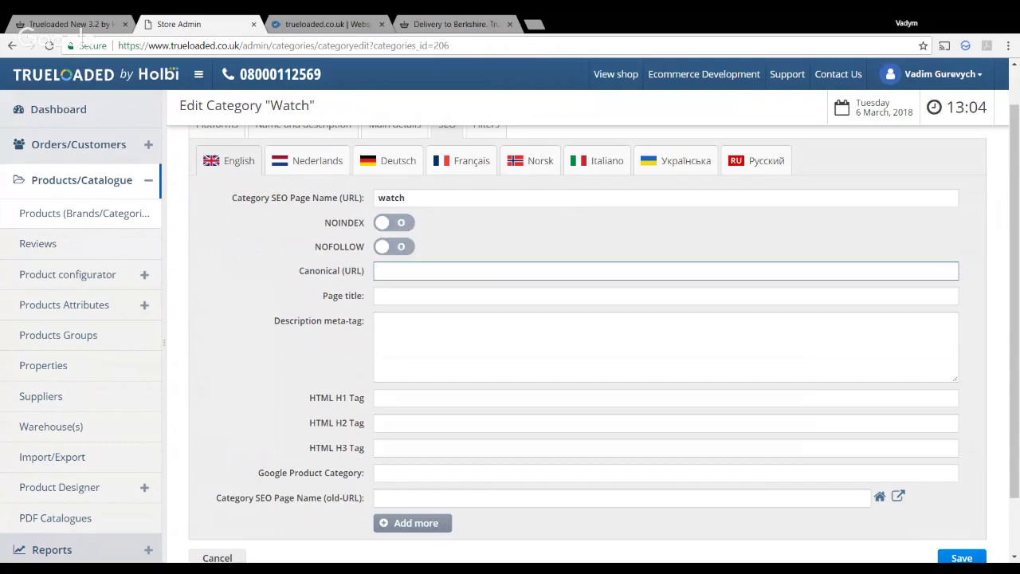
click(328, 308)
click(386, 297)
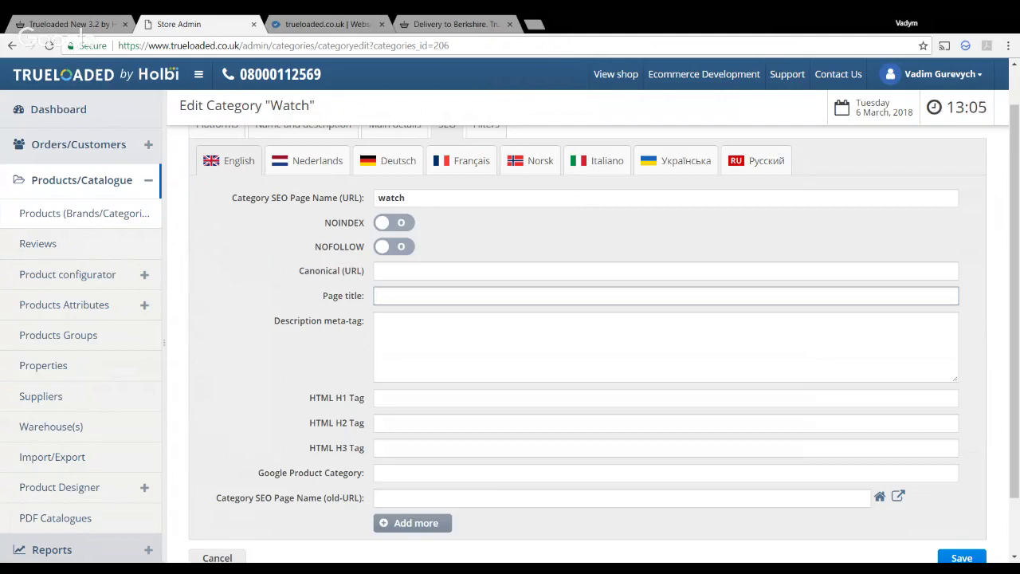
scroll(310, 372, down, 2)
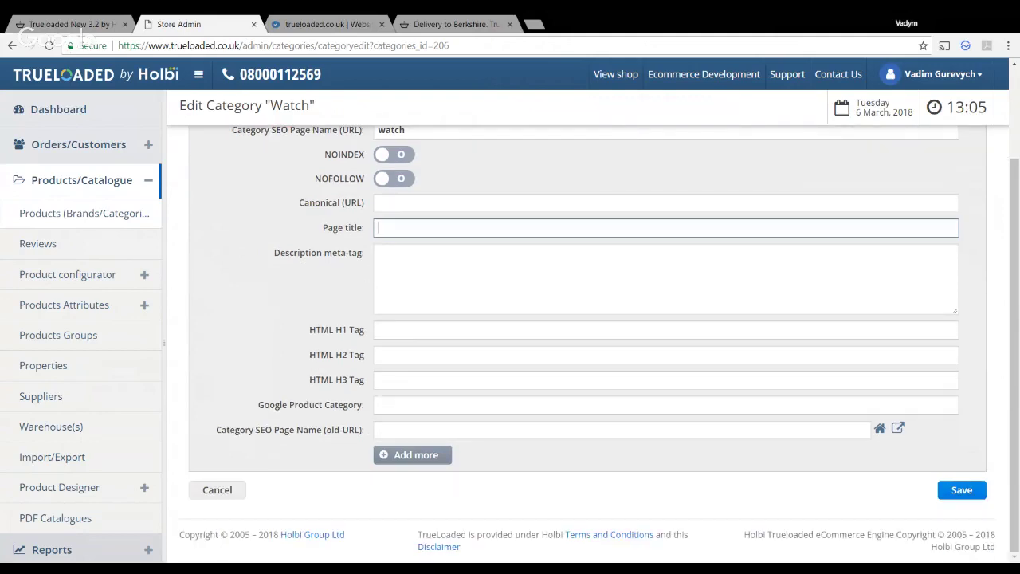
click(380, 404)
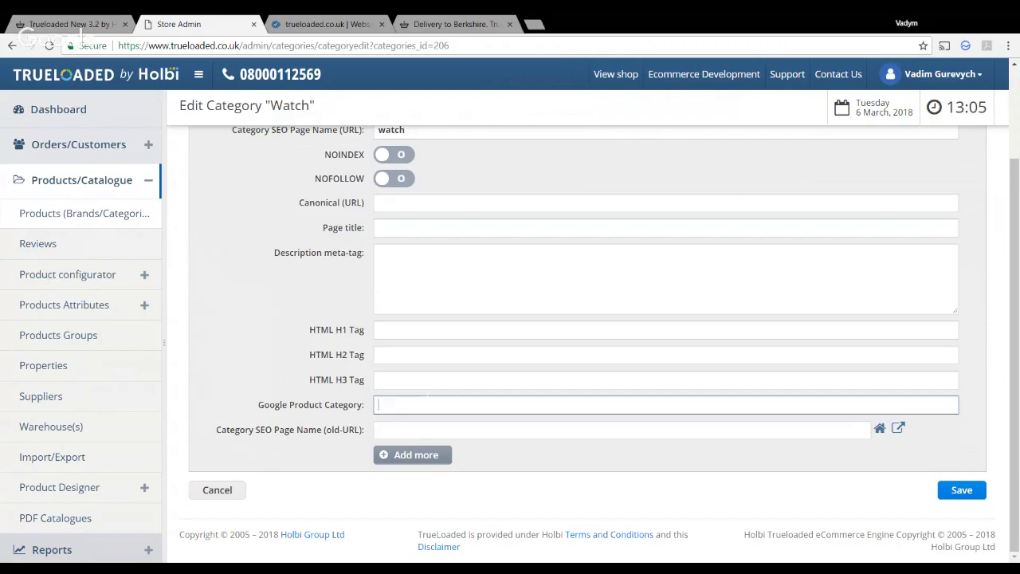
click(392, 431)
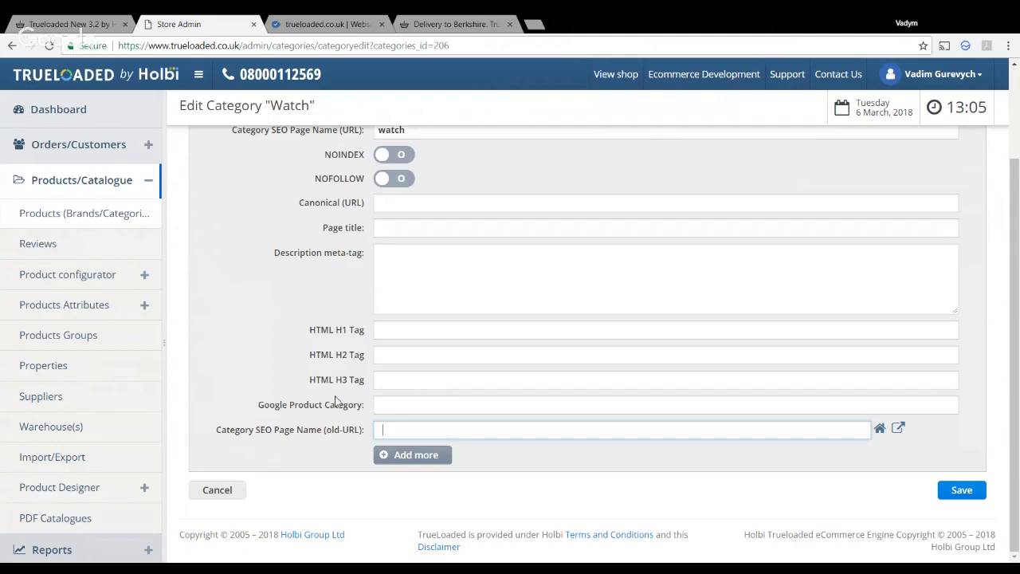
scroll(337, 399, up, 3)
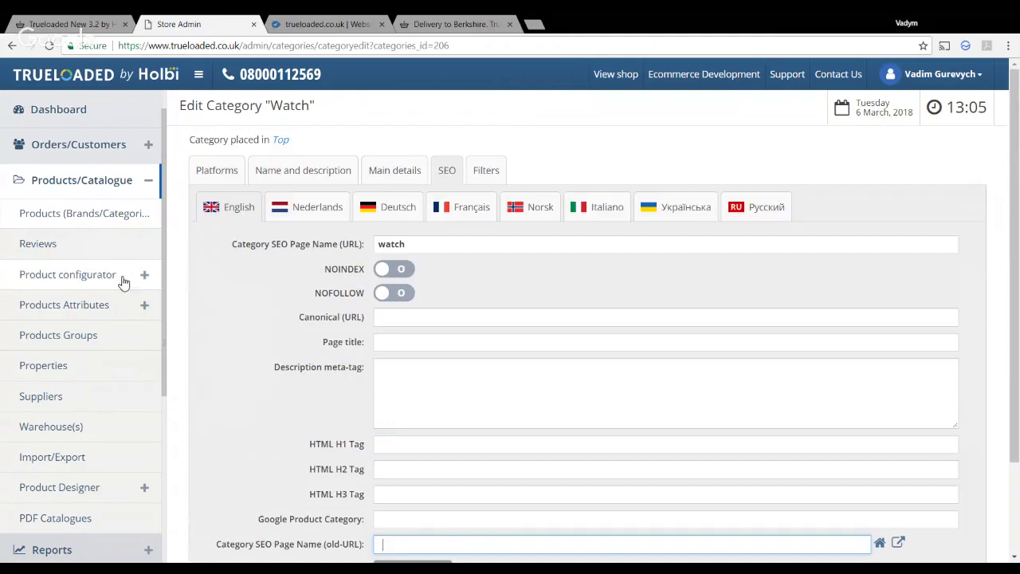
Open the Bec & Bridge Amazonite Dress from the Clothing > Women's category for editing
click(89, 218)
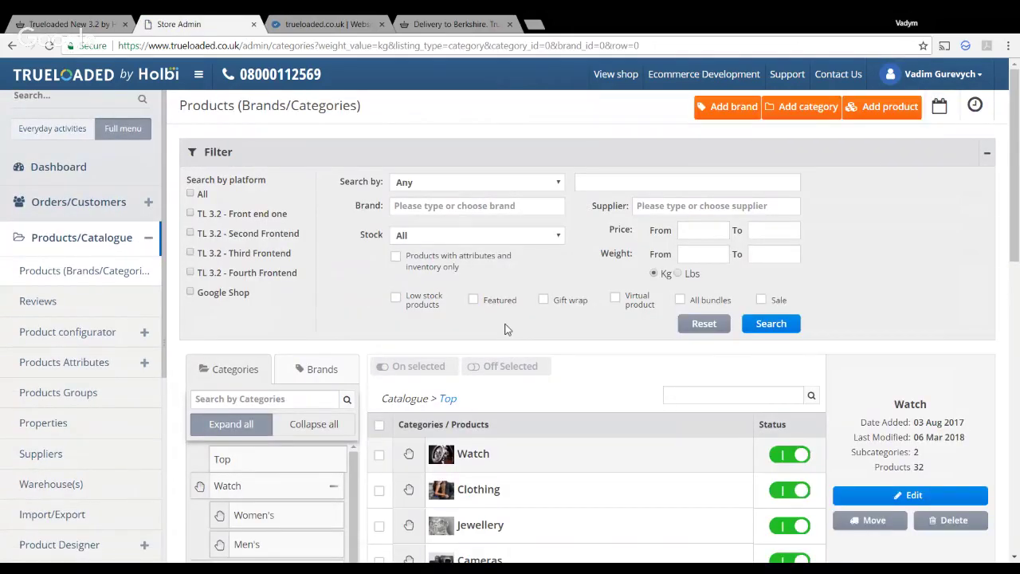
scroll(599, 380, down, 2)
double_click(564, 365)
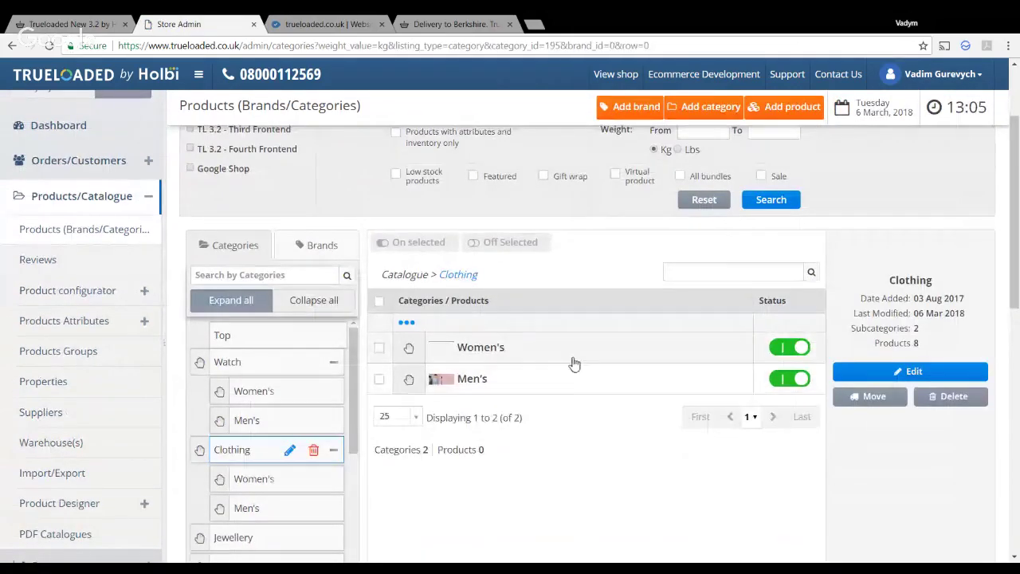
double_click(574, 358)
click(587, 359)
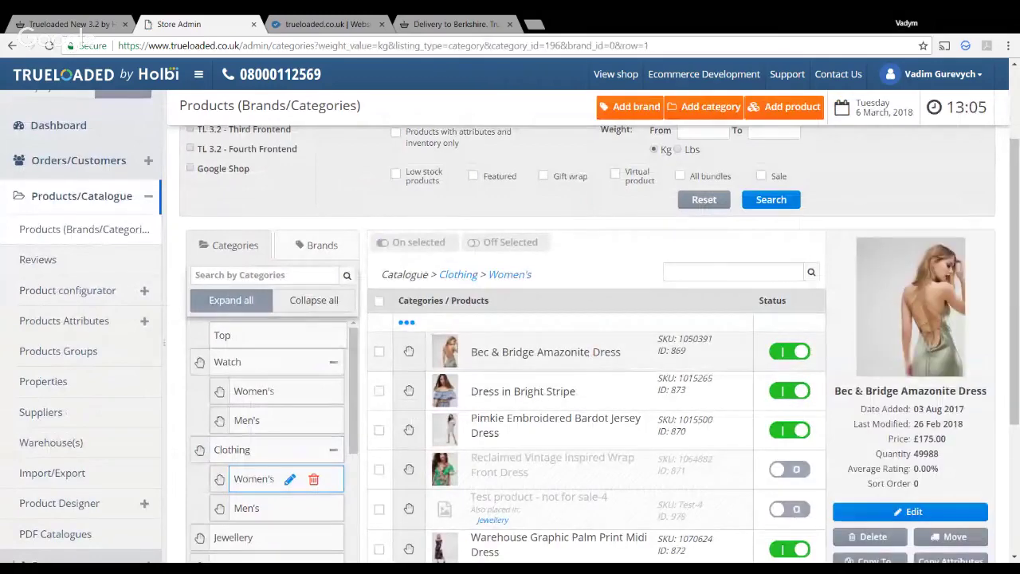
click(882, 516)
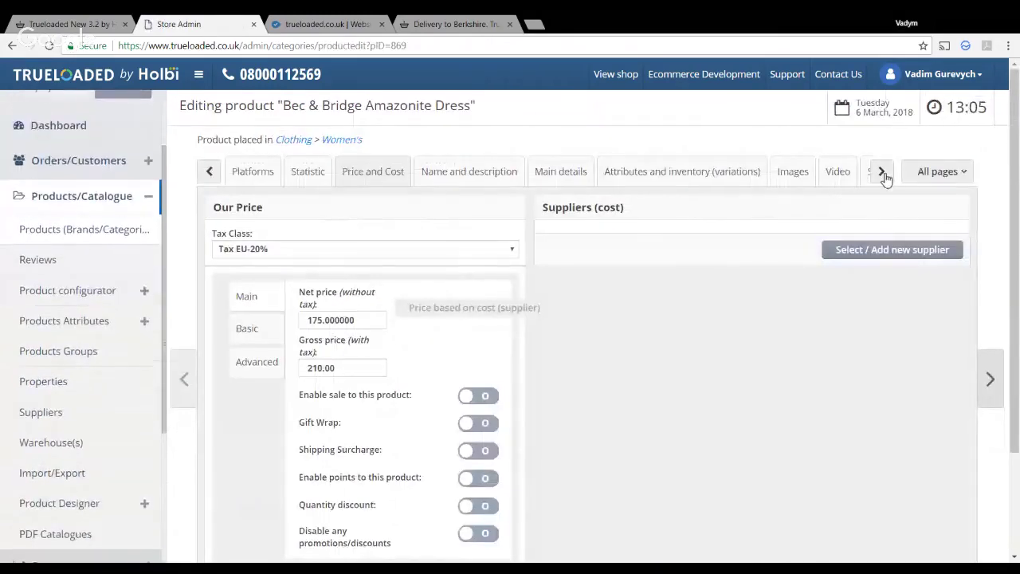
Review the dress's English SEO settings, from page name and indexing options to heading tags, Google product fields and old SEO page name
click(882, 172)
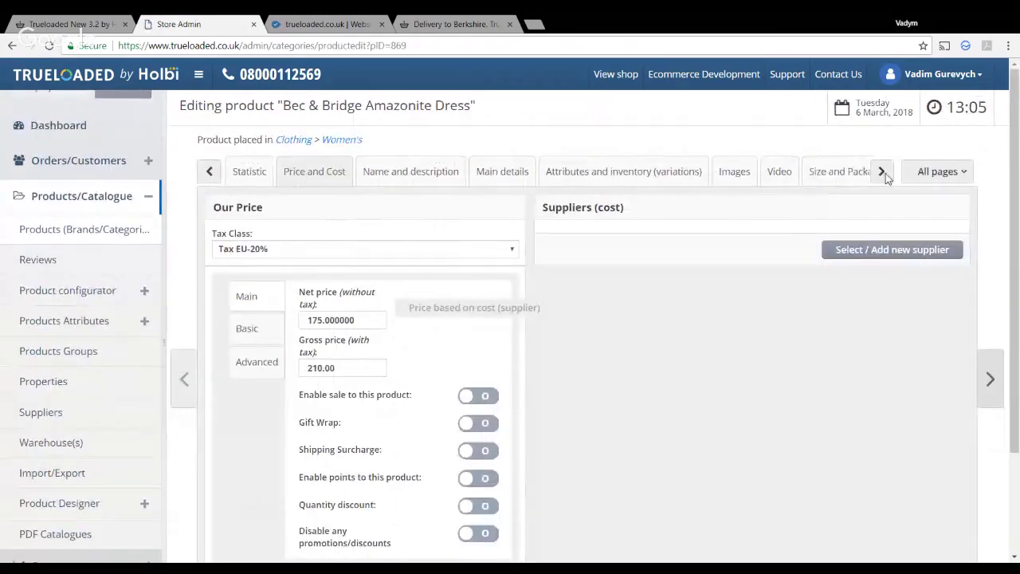
click(741, 171)
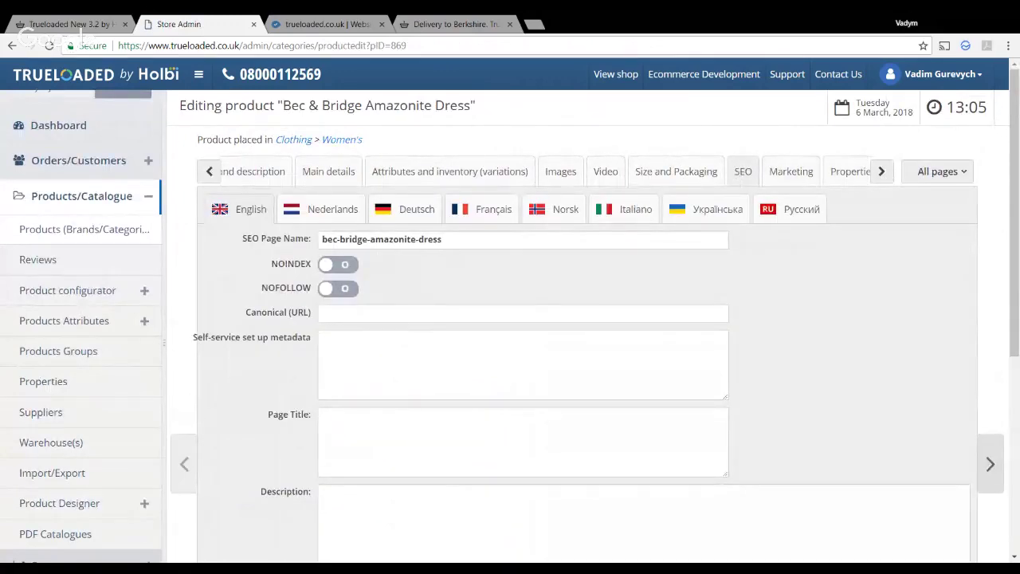
scroll(279, 285, down, 1)
scroll(278, 285, down, 1)
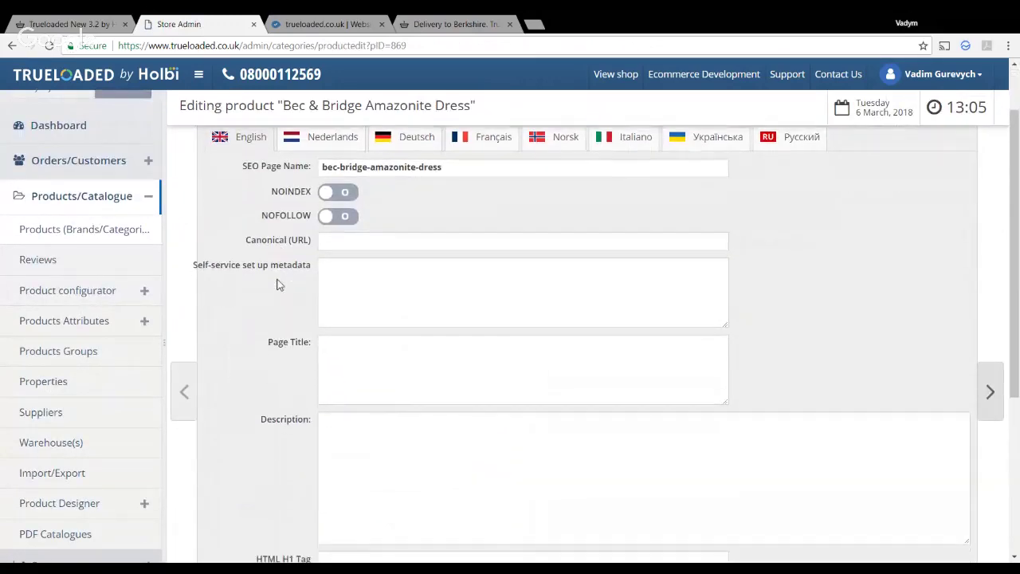
scroll(278, 285, down, 3)
scroll(278, 285, down, 3)
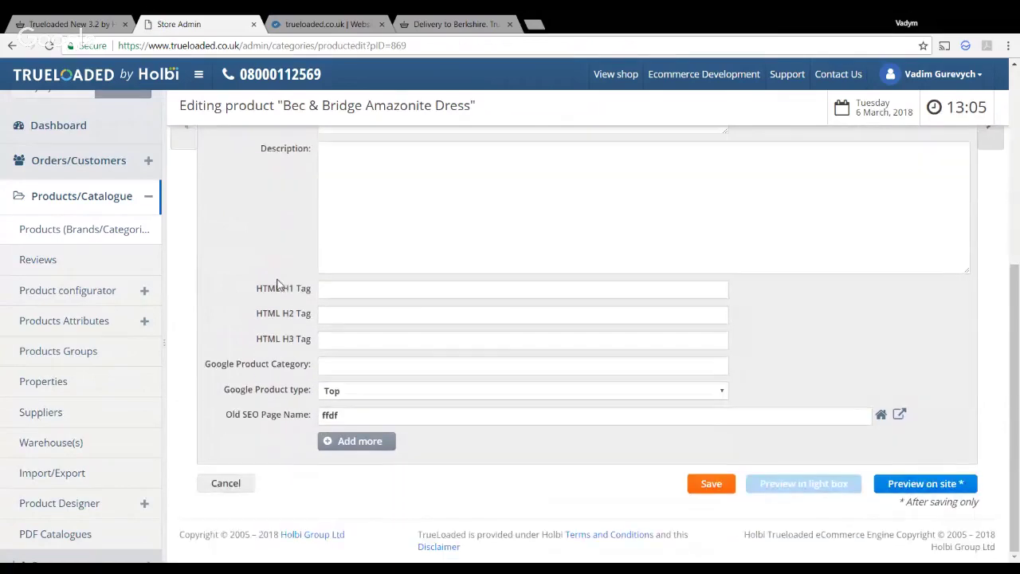
scroll(278, 284, up, 5)
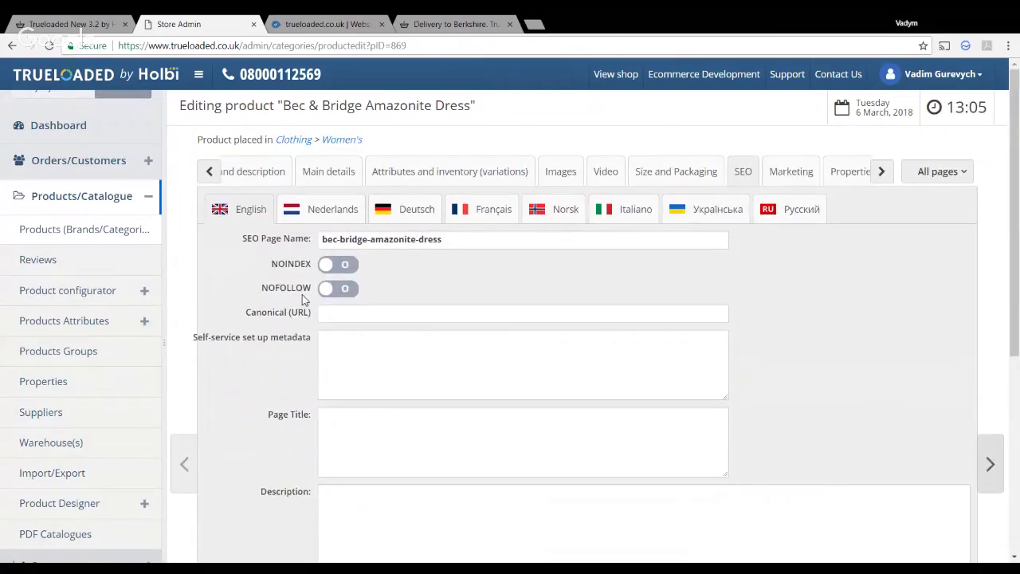
scroll(303, 299, down, 2)
scroll(304, 299, down, 3)
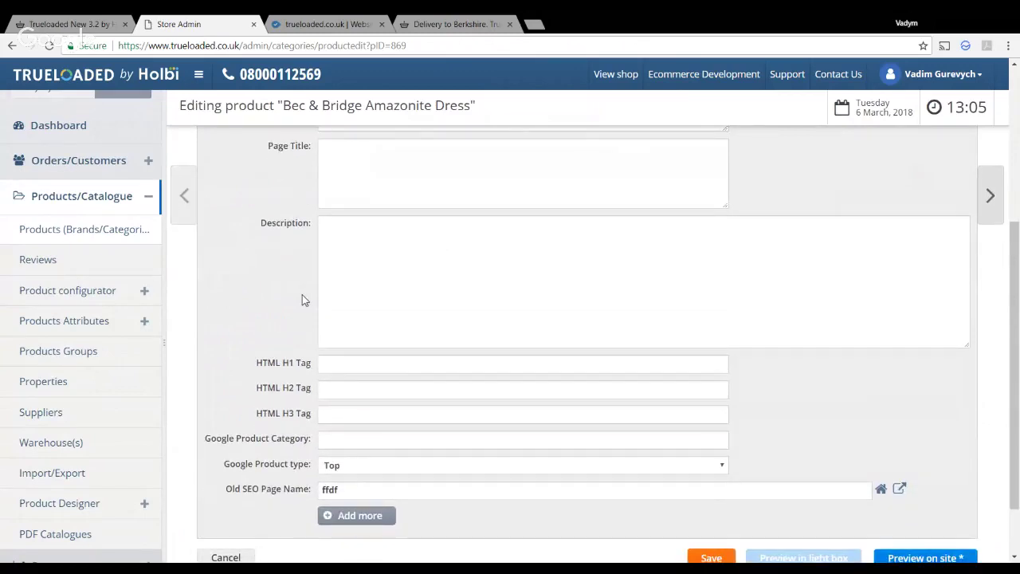
scroll(302, 299, down, 1)
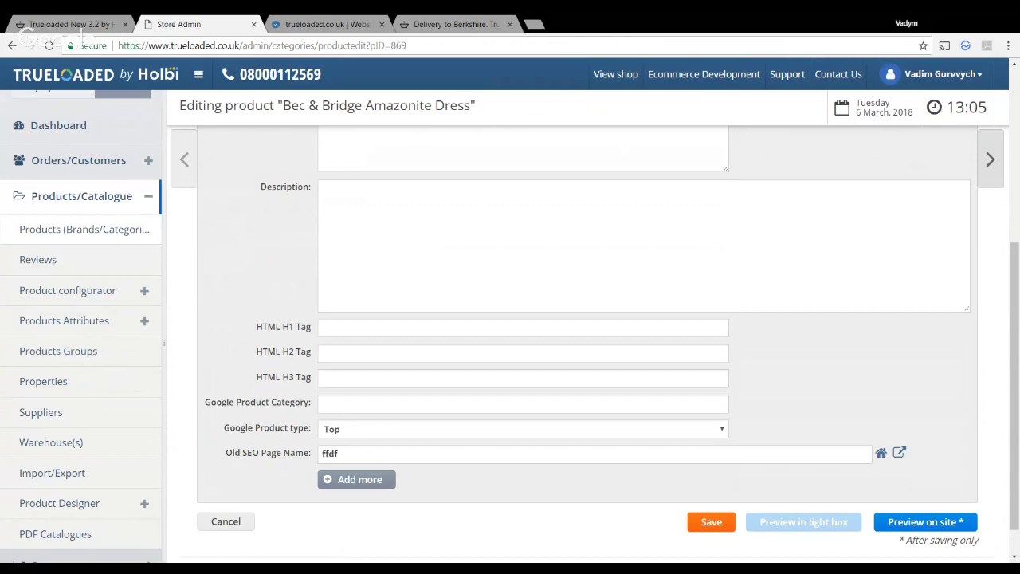
scroll(355, 197, up, 4)
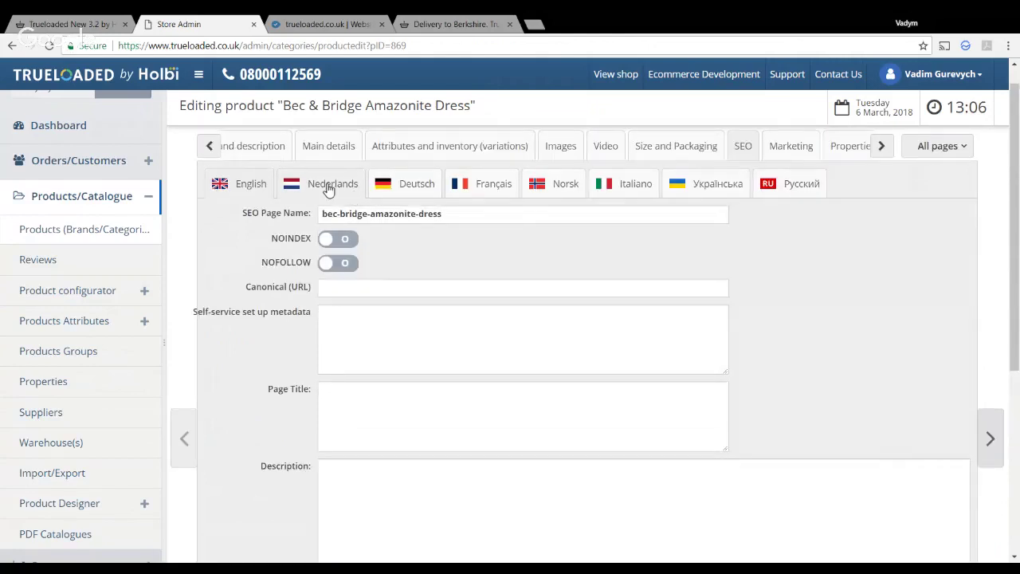
Compare the dress's SEO settings across the Dutch, German, French, Norwegian and Italian language versions
click(329, 187)
click(402, 188)
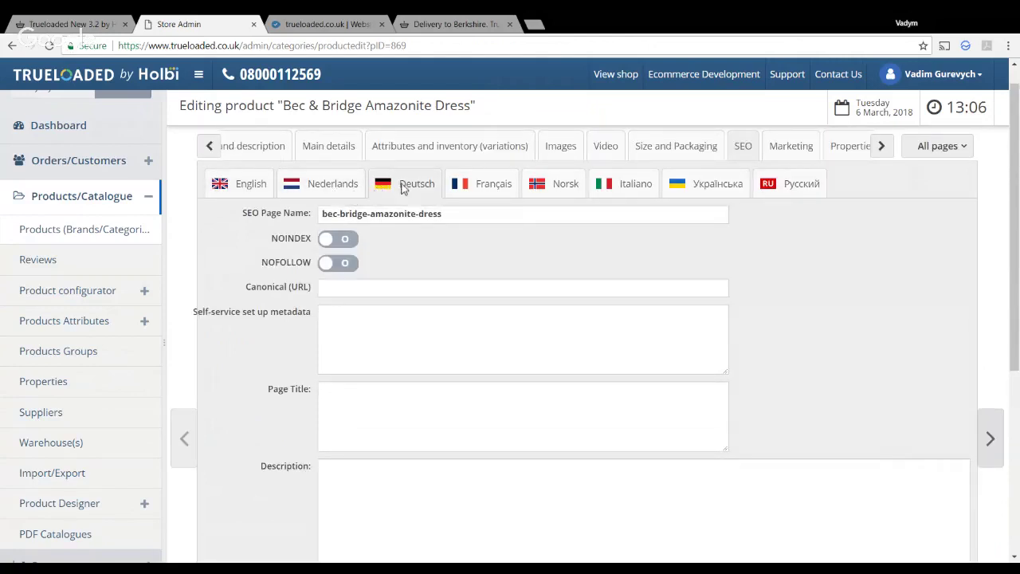
click(467, 188)
click(556, 189)
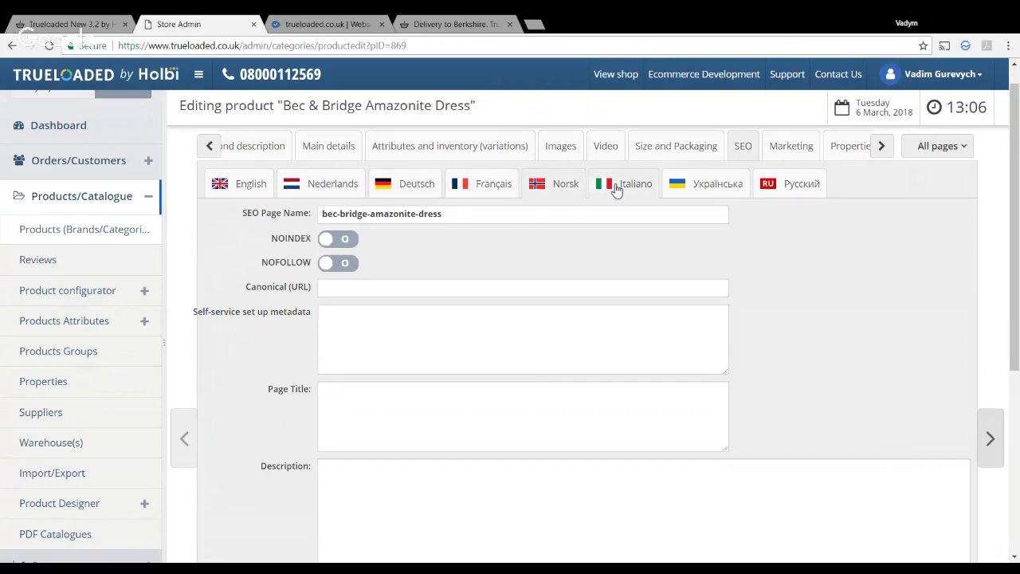
click(616, 189)
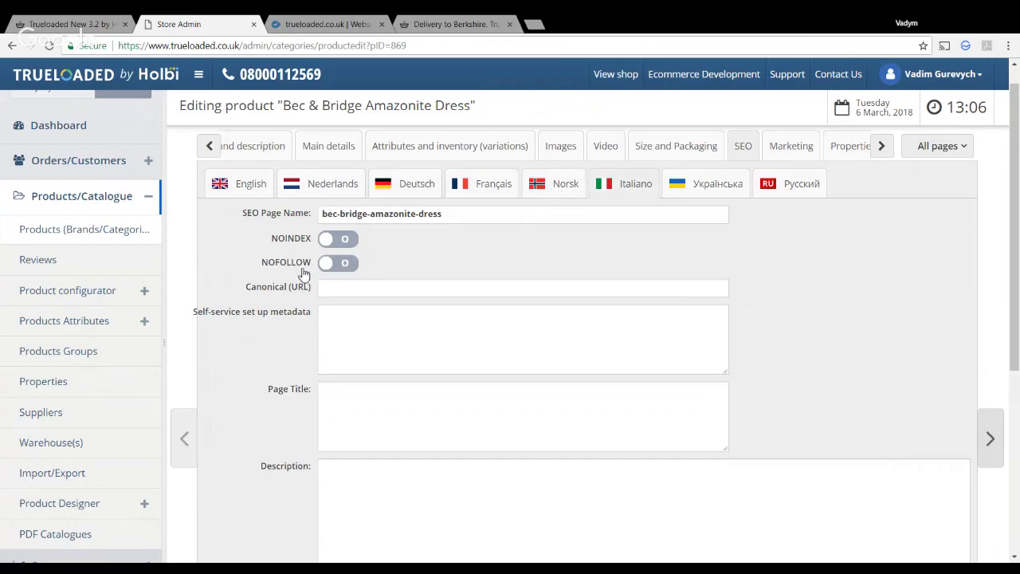
Open the Privacy Policy page for editing from the Design and CMS pages list
click(150, 200)
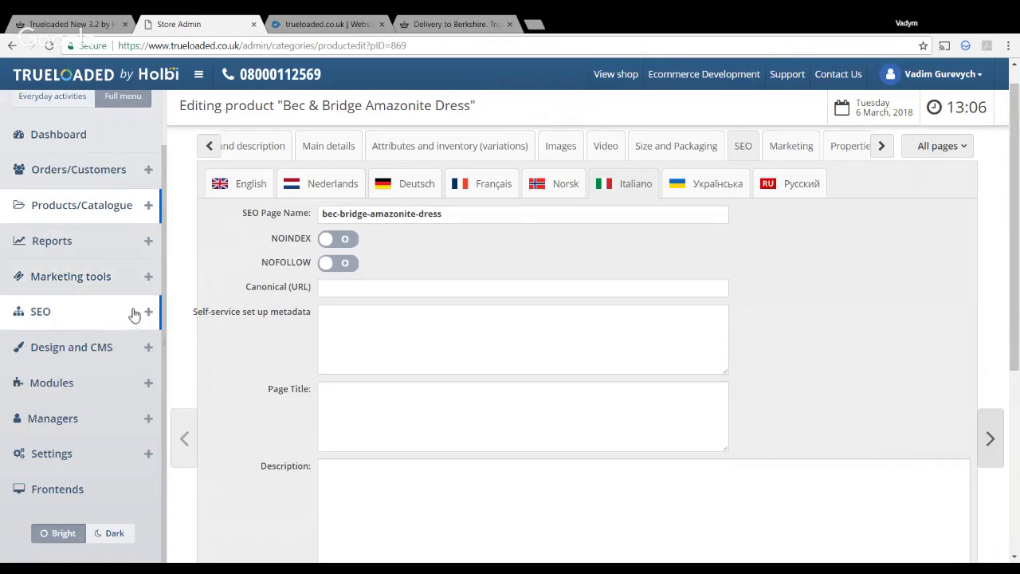
click(135, 347)
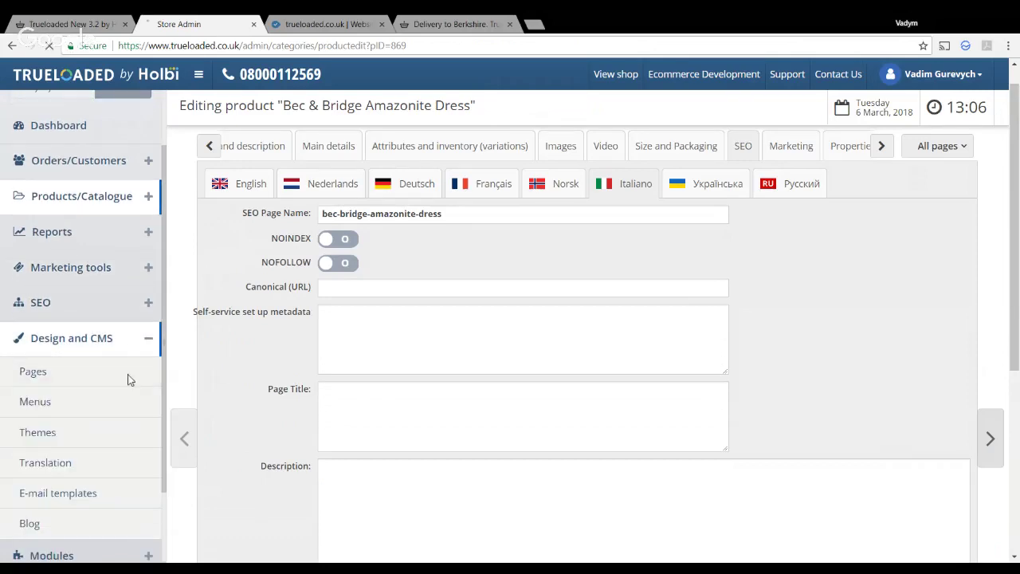
click(130, 379)
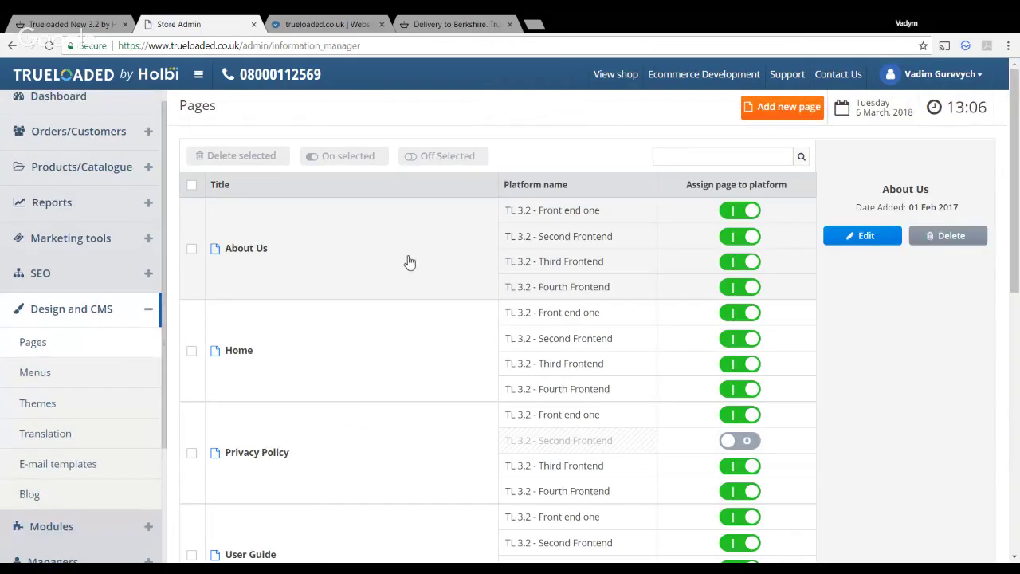
click(425, 436)
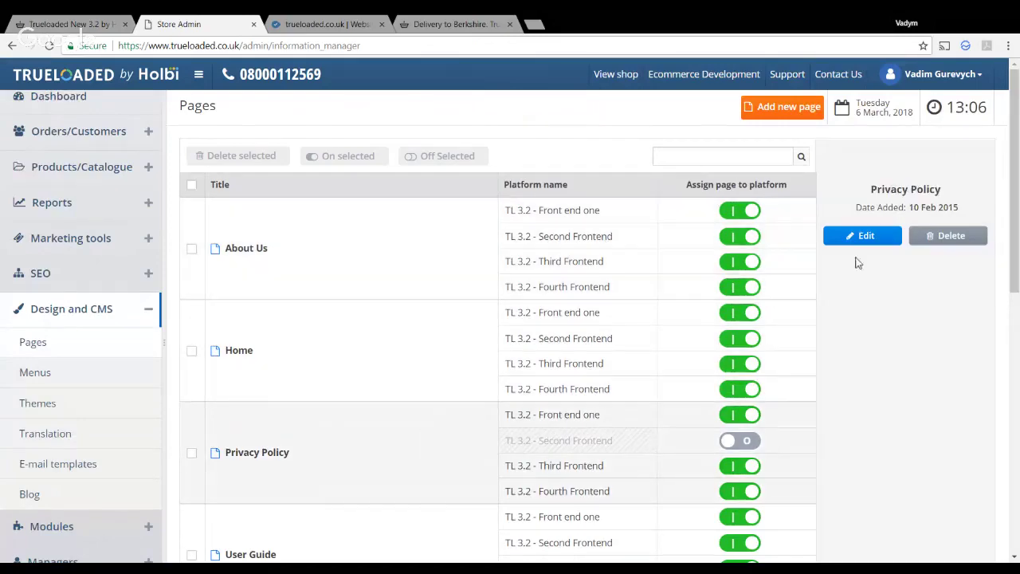
click(850, 239)
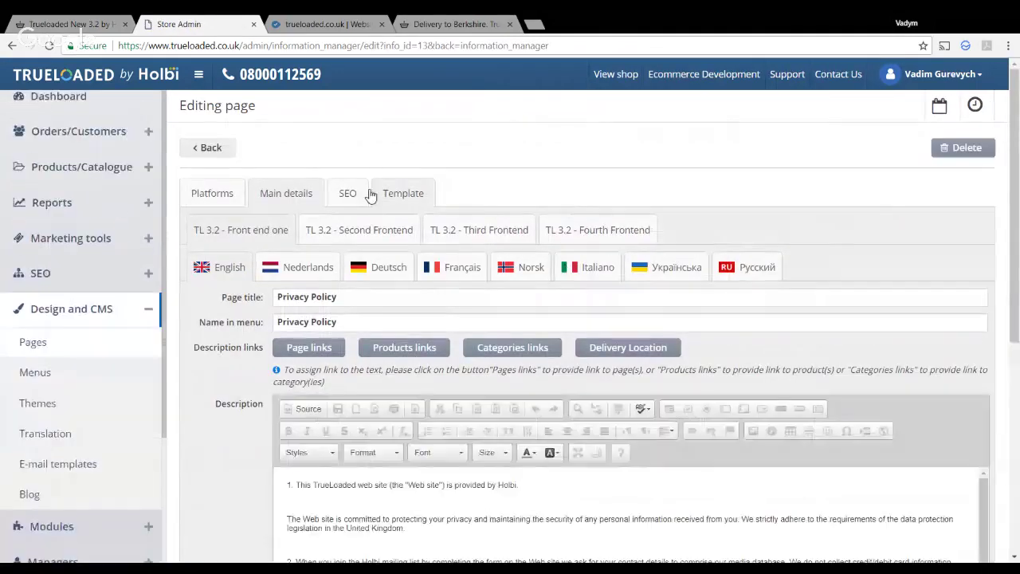
Review the Privacy Policy page's English SEO settings, from page URL and indexing options to meta tags, heading tags and old SEO page name
click(348, 193)
scroll(334, 333, down, 3)
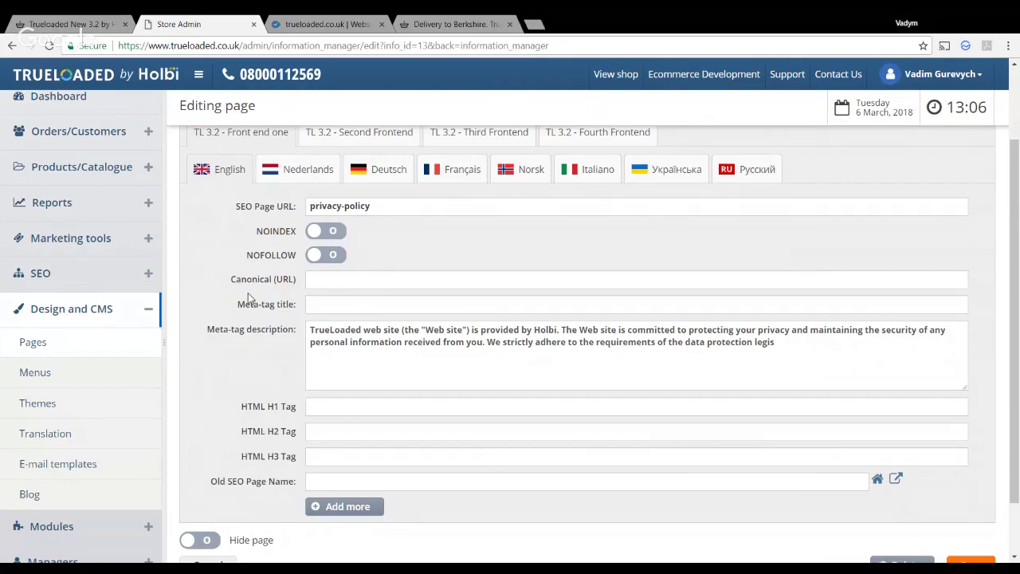
scroll(257, 323, down, 2)
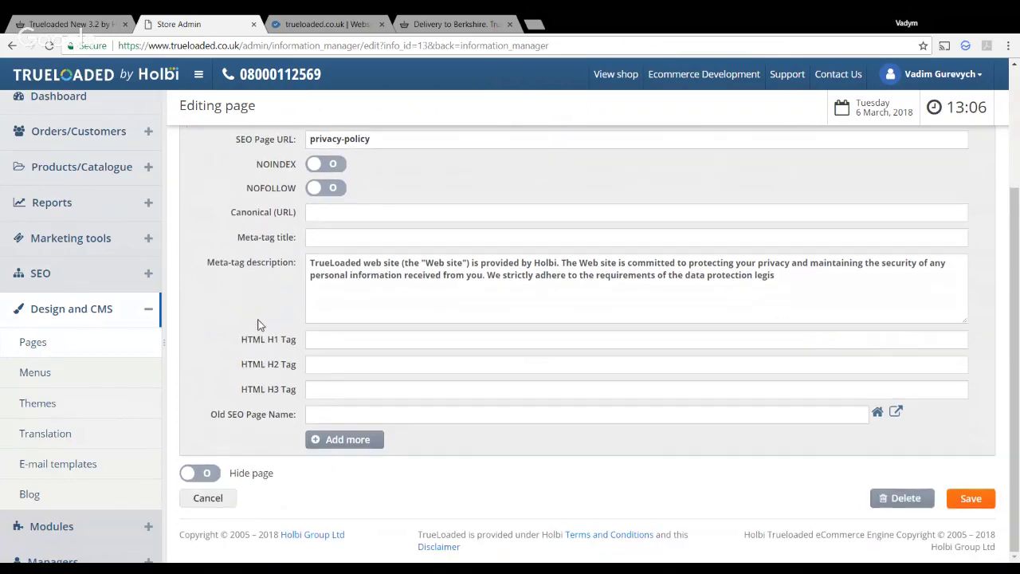
scroll(261, 180, up, 3)
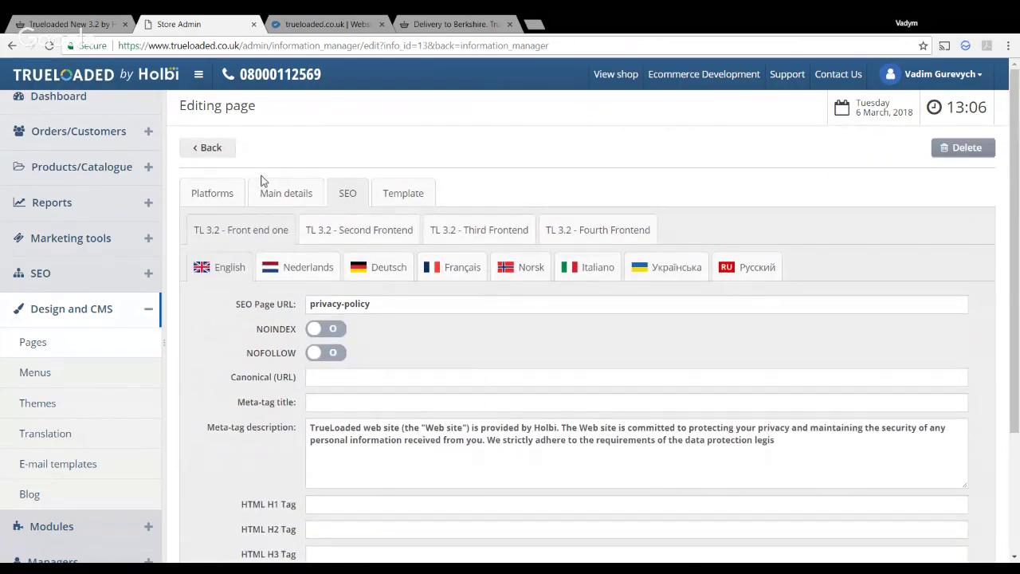
Switch to the WooRank report for trueloaded.co.uk, reload it and check the overall score
click(292, 26)
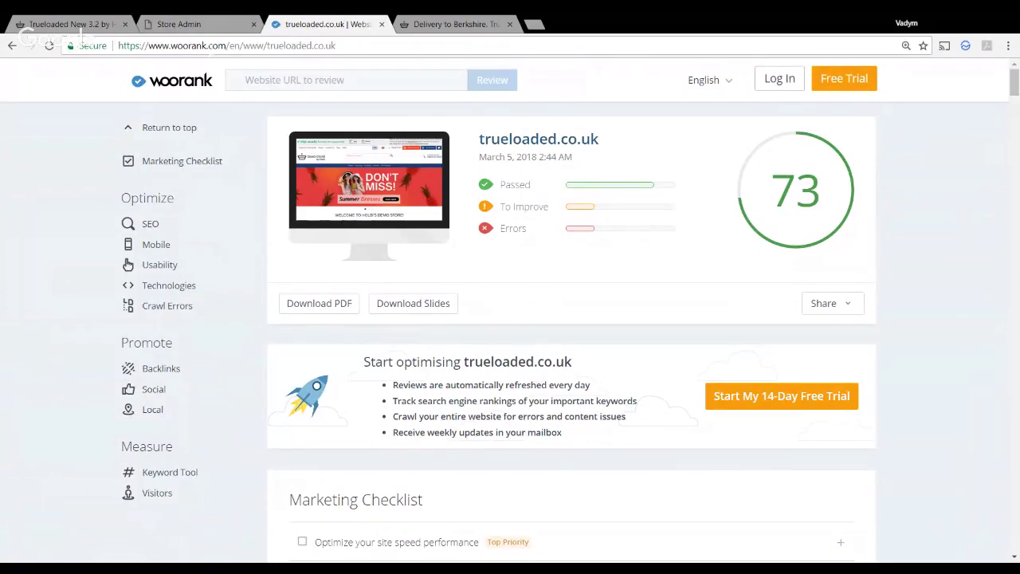
click(49, 45)
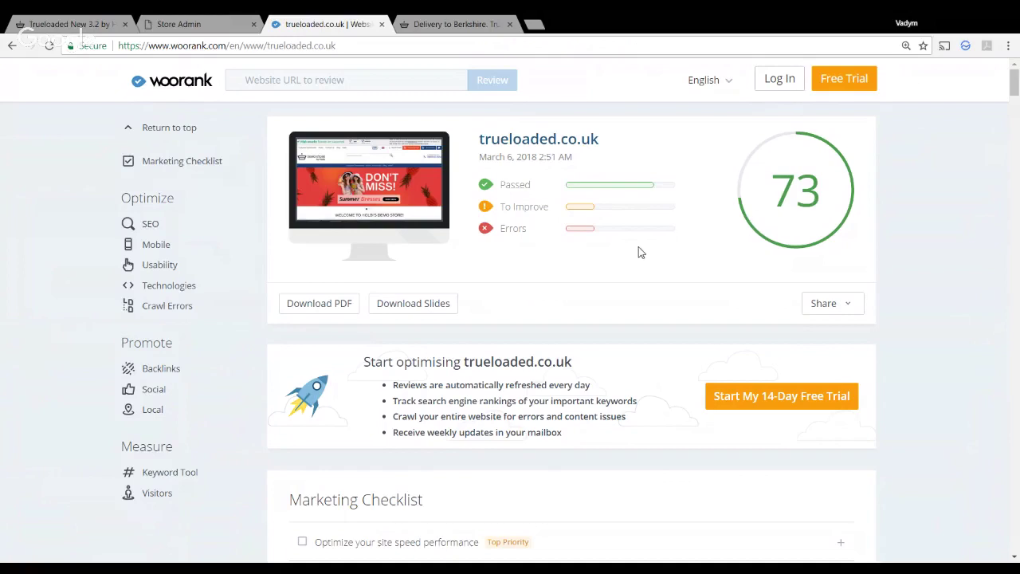
mouse_move(765, 213)
scroll(713, 261, down, 1)
Examine the report's marketing checklist and SEO results, including title tag, headings, keywords, alt attributes, links, robots.txt and sitemaps
scroll(714, 261, down, 6)
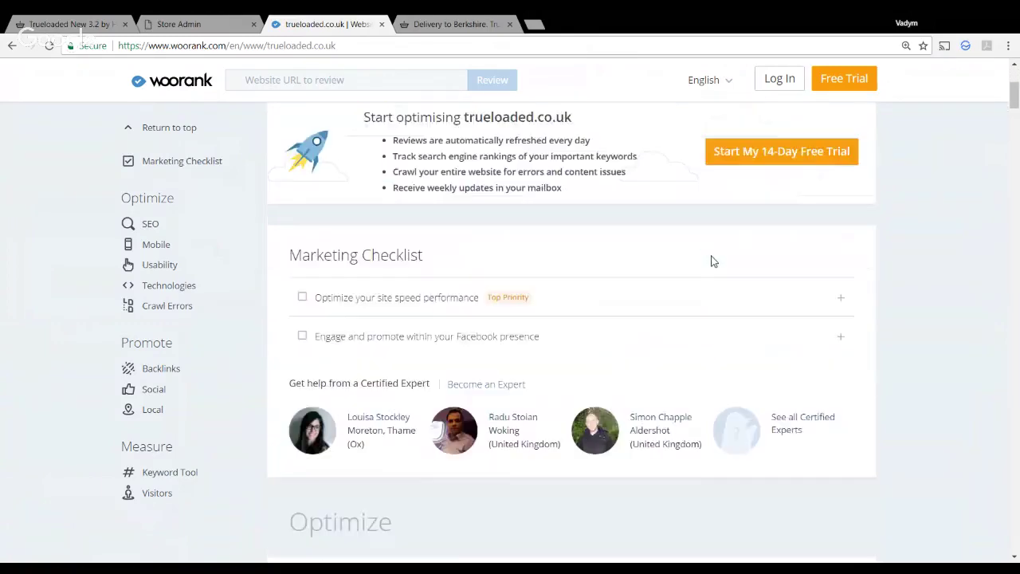
scroll(713, 262, down, 3)
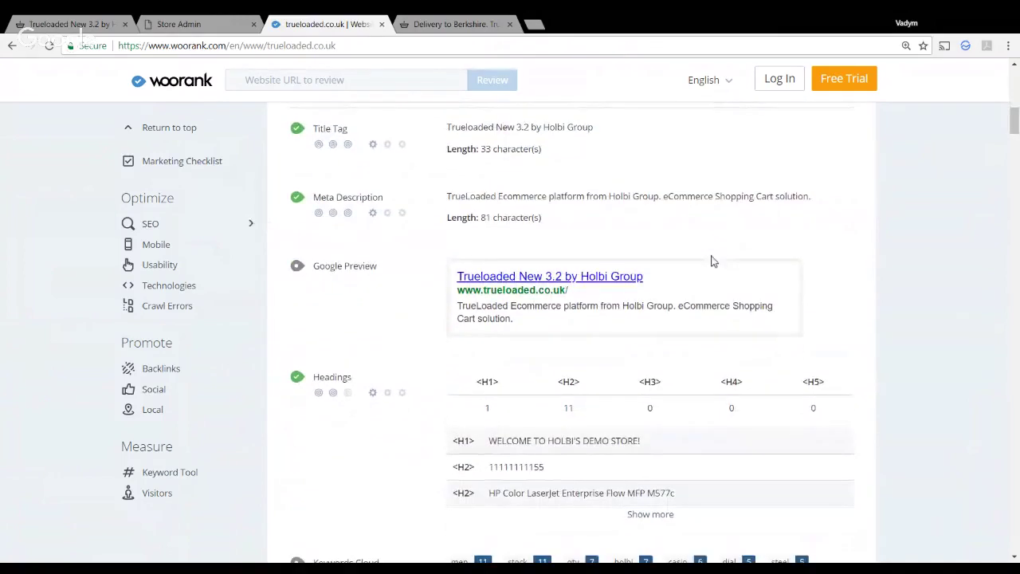
scroll(714, 261, down, 2)
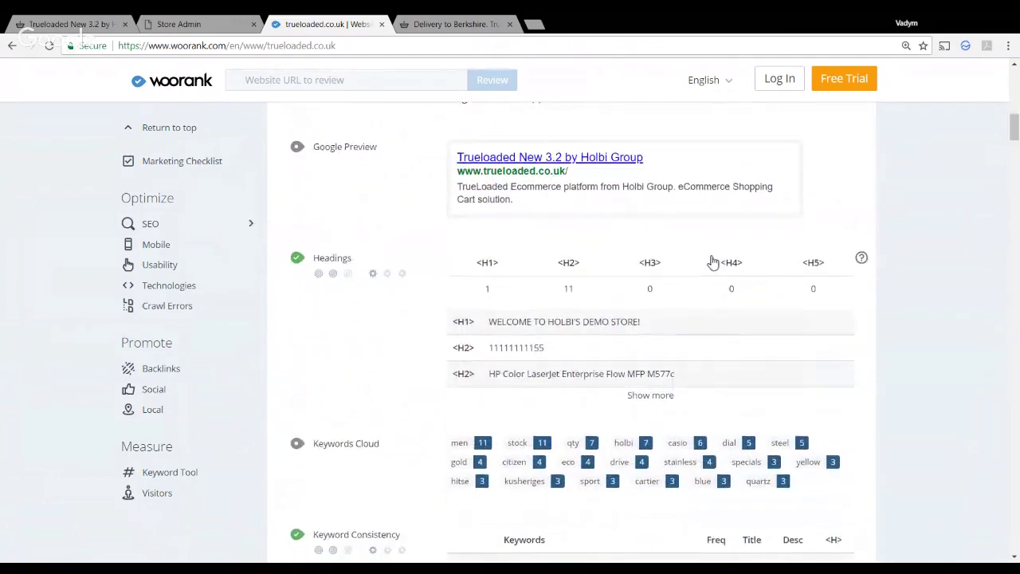
scroll(713, 262, down, 5)
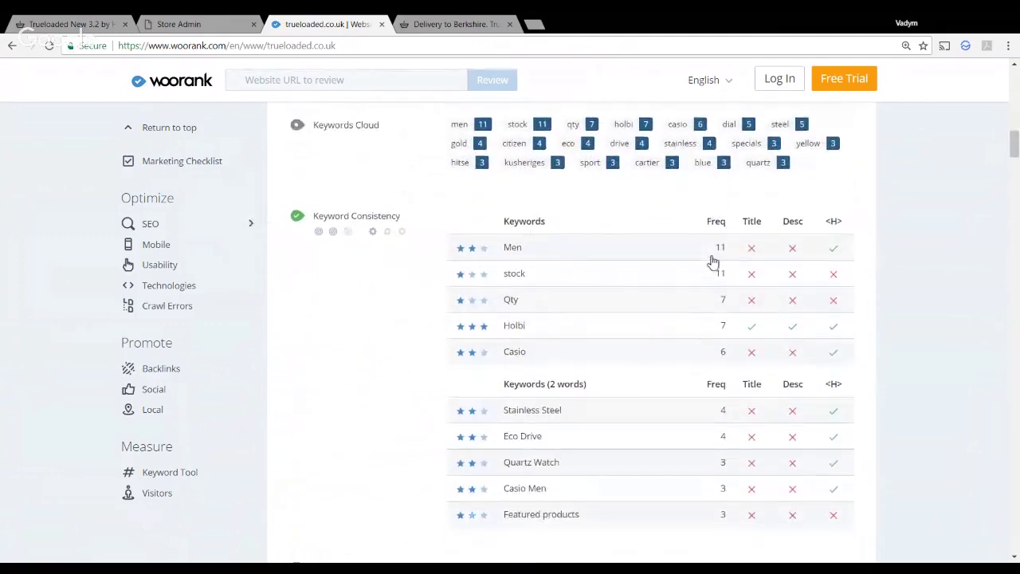
scroll(713, 261, down, 4)
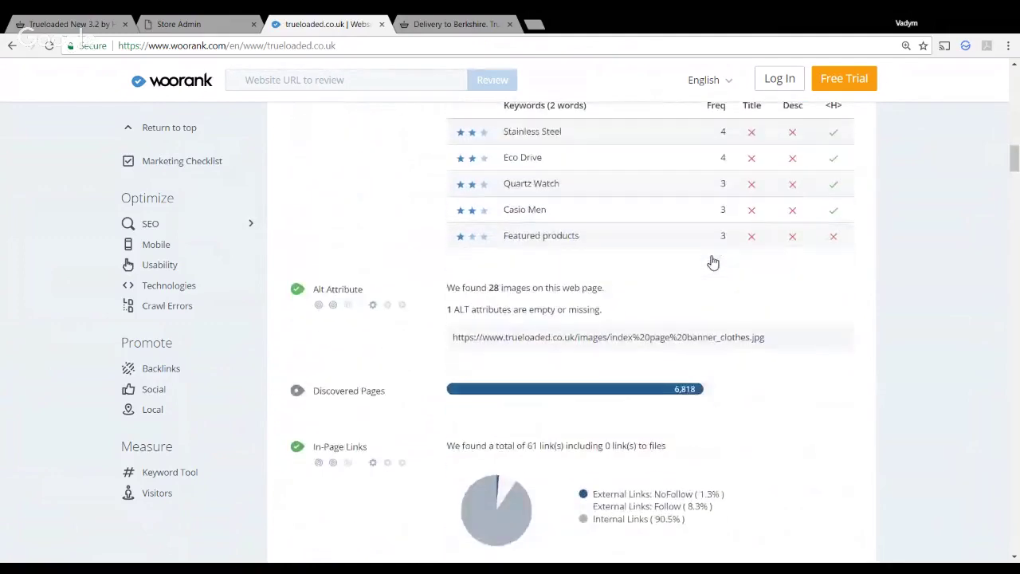
scroll(713, 262, down, 4)
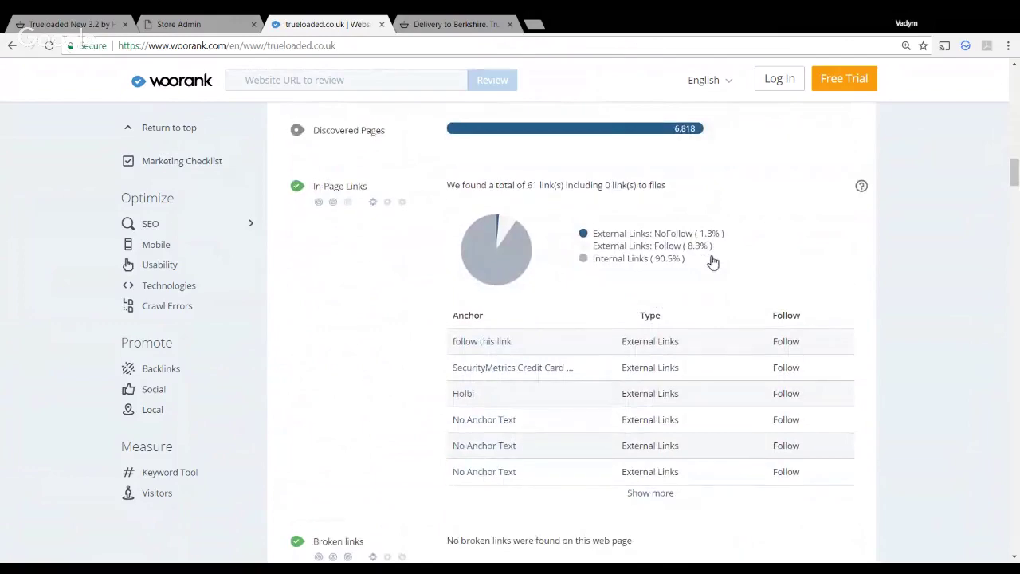
scroll(713, 261, down, 5)
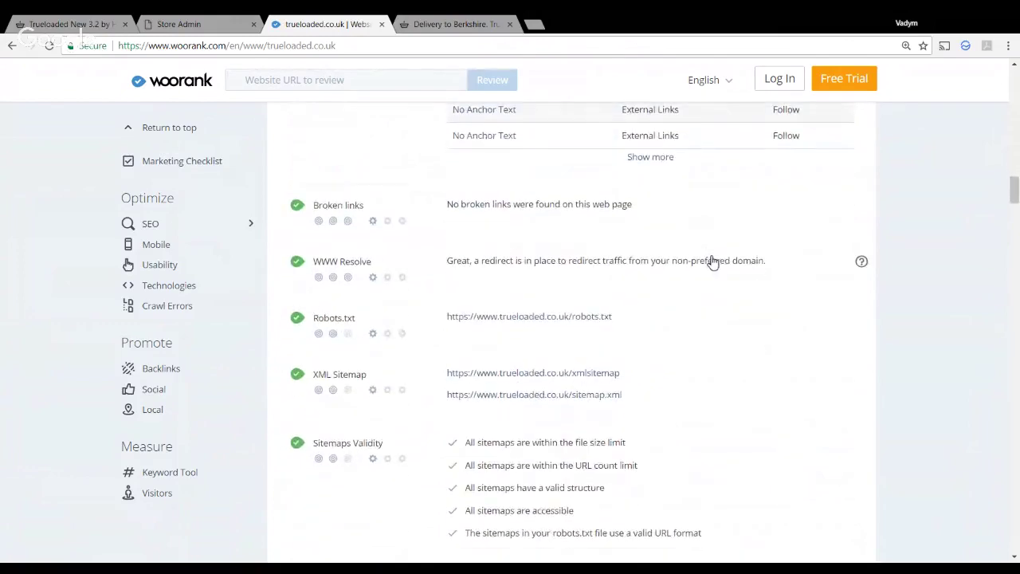
scroll(714, 261, down, 7)
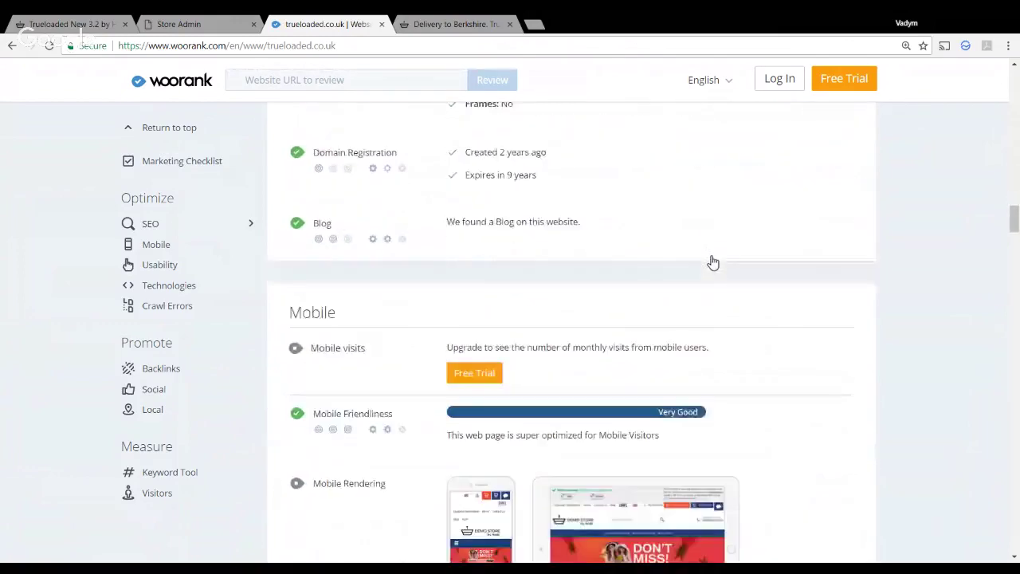
Examine the report's mobile, usability, technologies, crawl errors, backlinks and social results
scroll(713, 262, down, 3)
scroll(714, 261, down, 3)
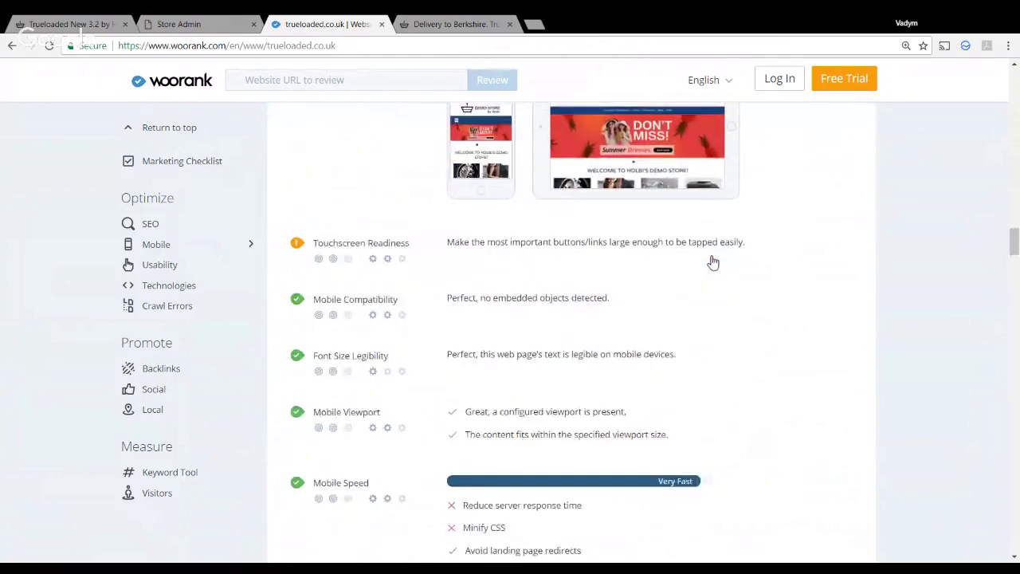
scroll(713, 262, down, 1)
scroll(714, 261, down, 5)
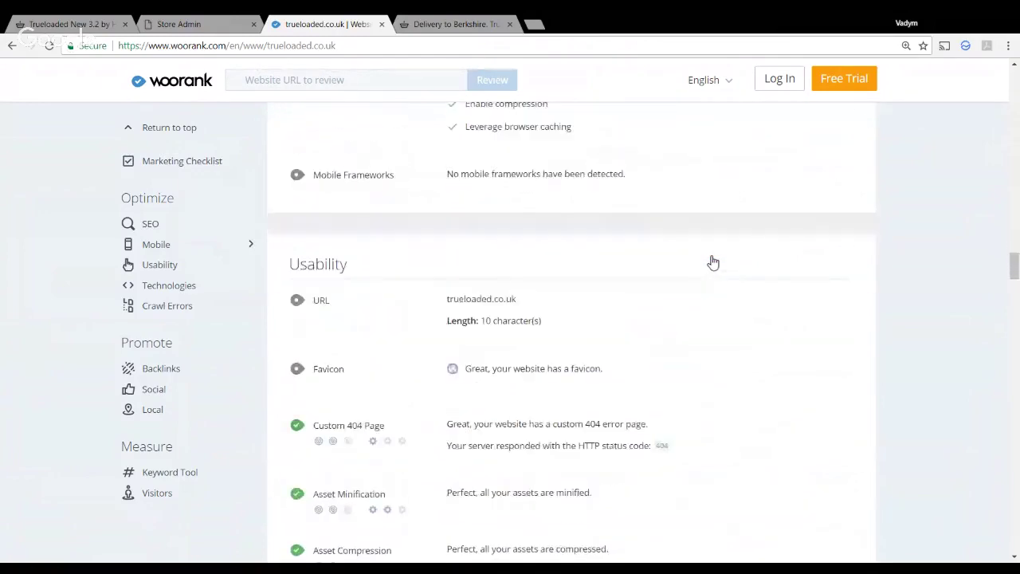
scroll(714, 262, down, 5)
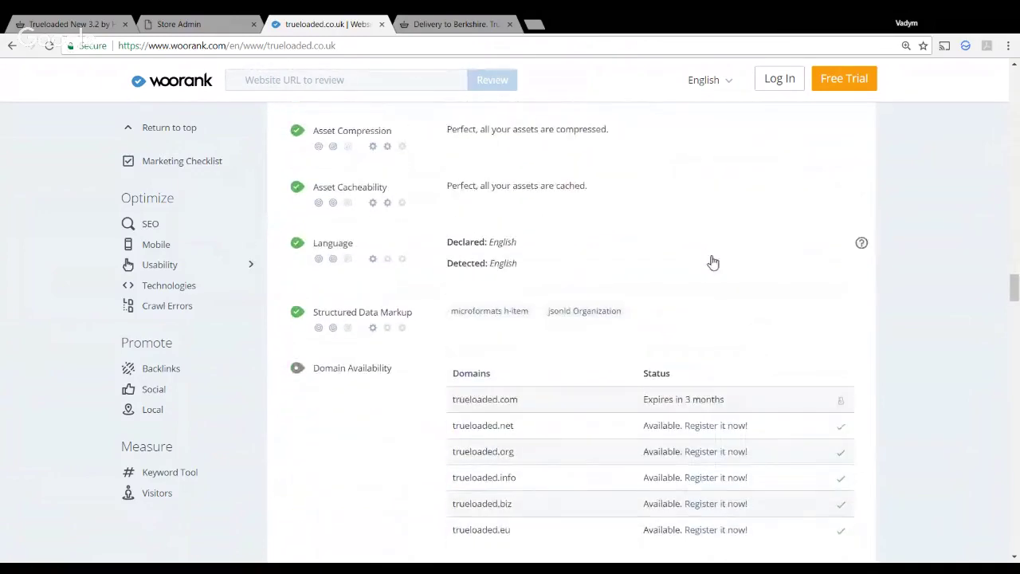
scroll(713, 262, down, 5)
scroll(713, 261, down, 3)
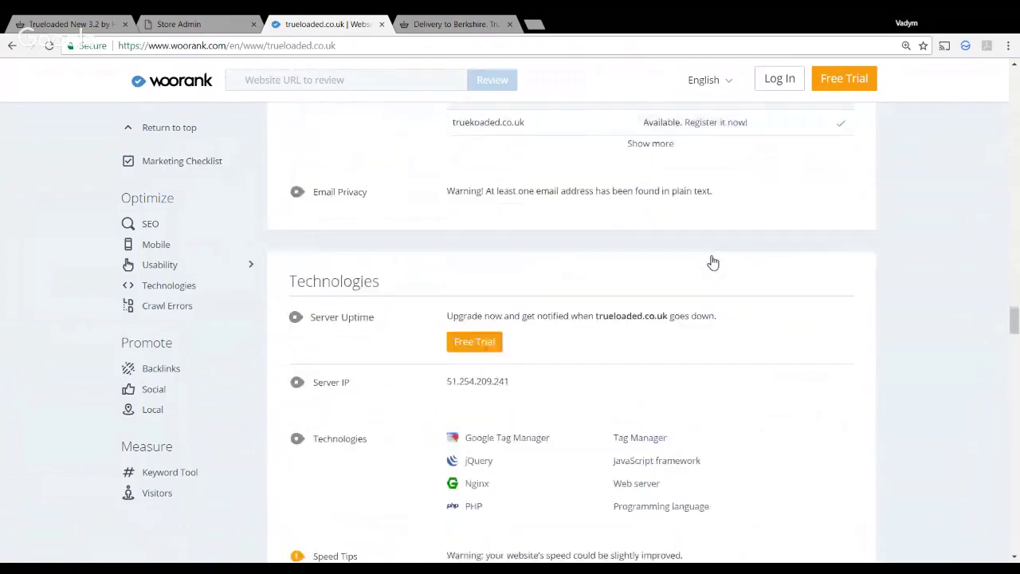
scroll(713, 262, down, 4)
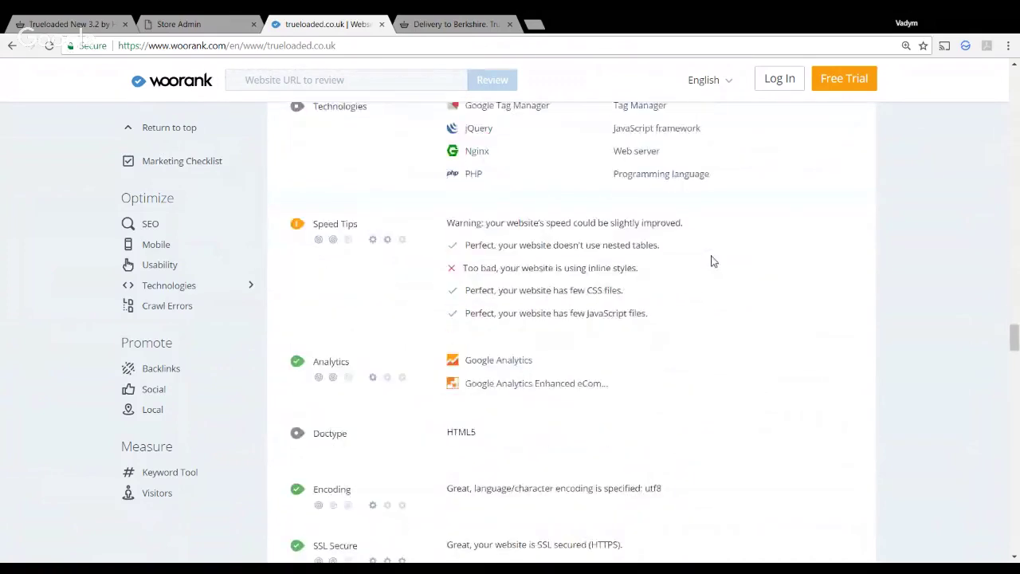
scroll(713, 262, down, 1)
scroll(713, 262, down, 5)
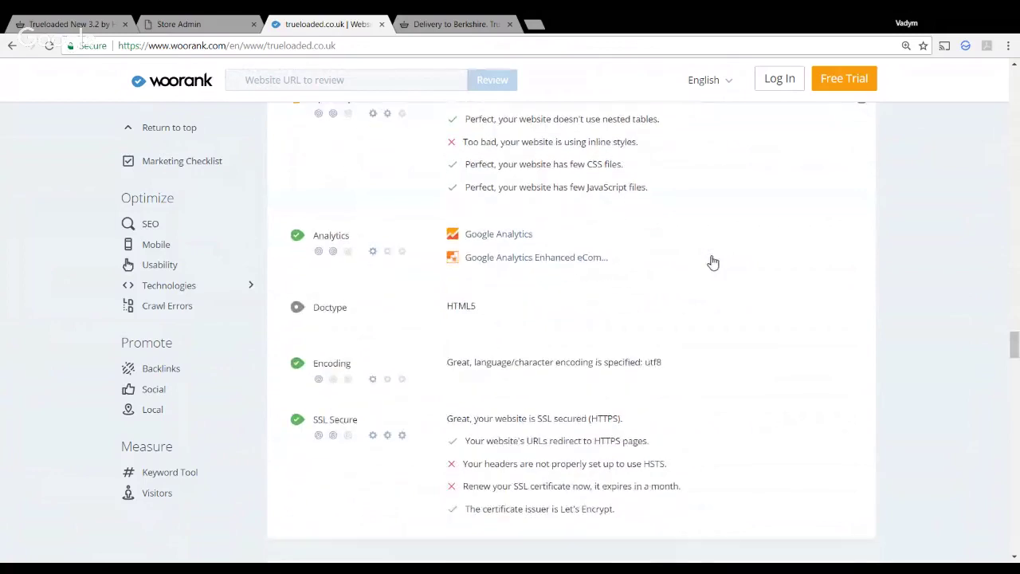
scroll(714, 263, down, 5)
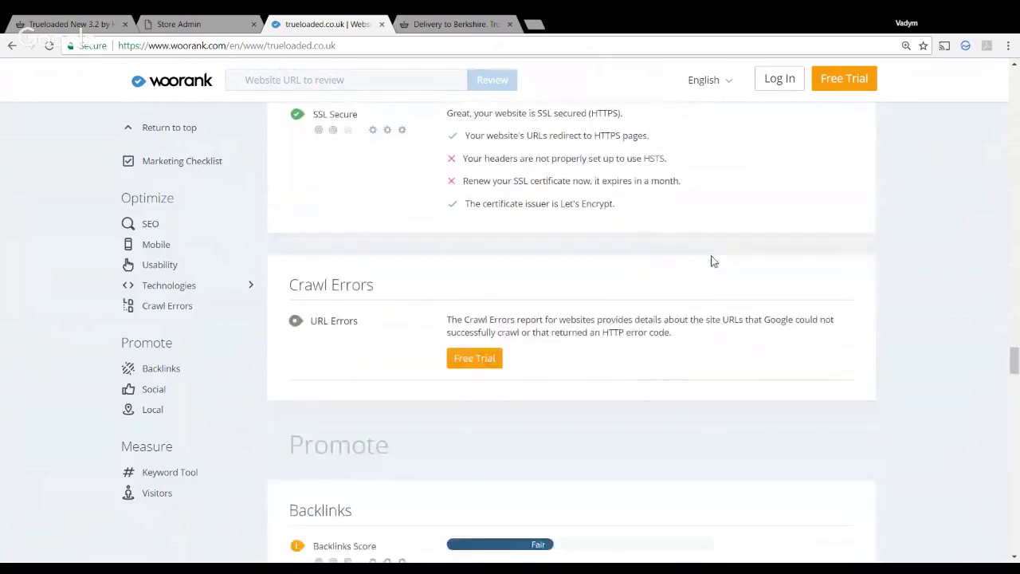
scroll(713, 262, down, 5)
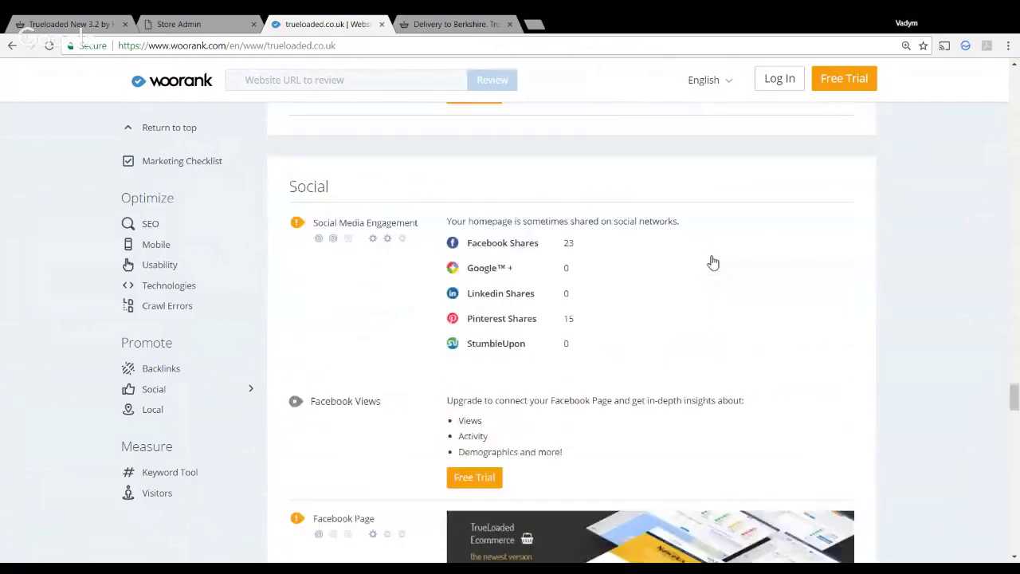
Go back to the report's broken links, WWW resolve, robots.txt and XML sitemap checks
scroll(713, 262, up, 20)
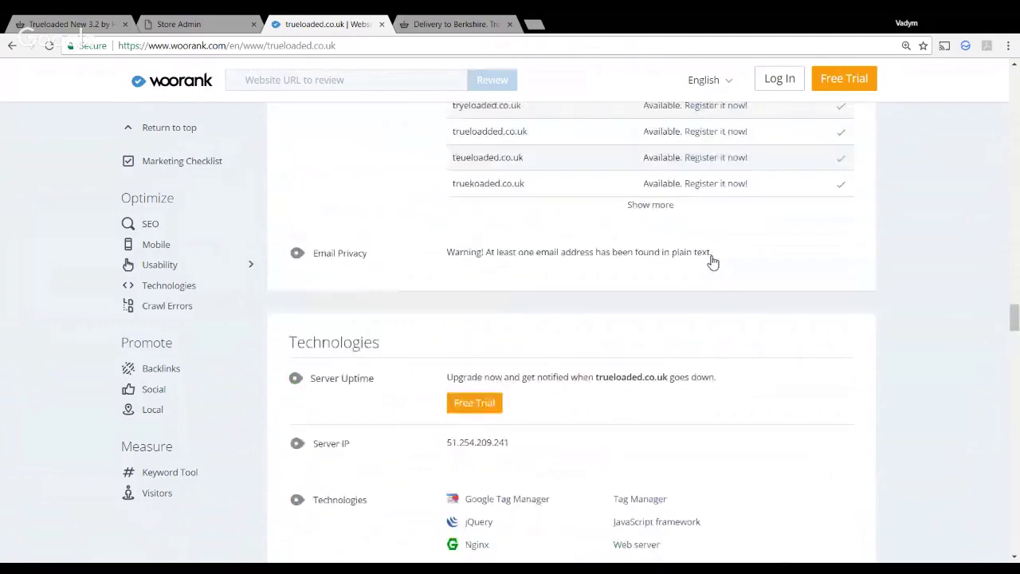
scroll(713, 262, up, 3)
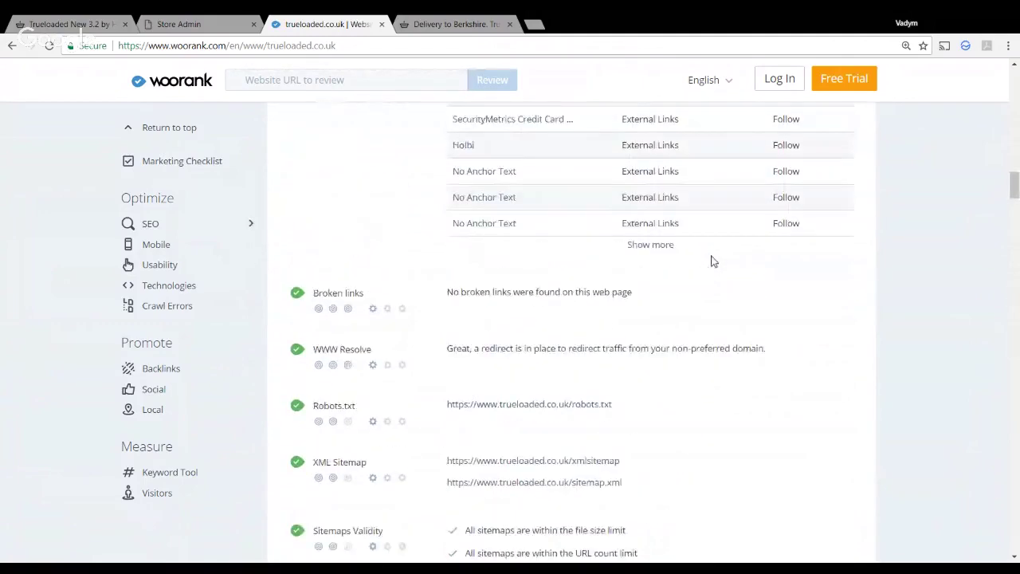
scroll(714, 262, down, 3)
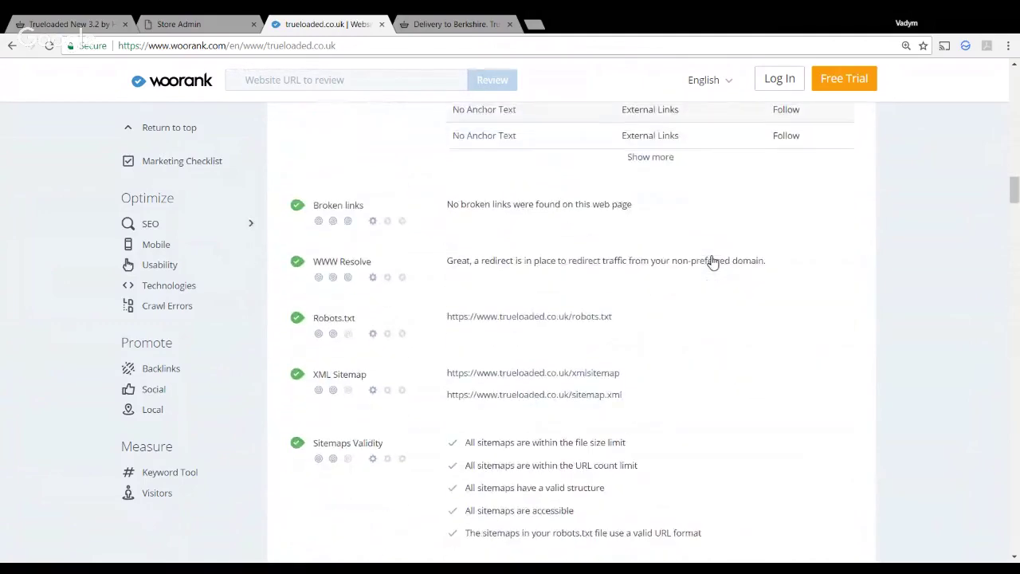
Switch to the Trueloaded demo storefront and open its home page
click(80, 24)
click(183, 177)
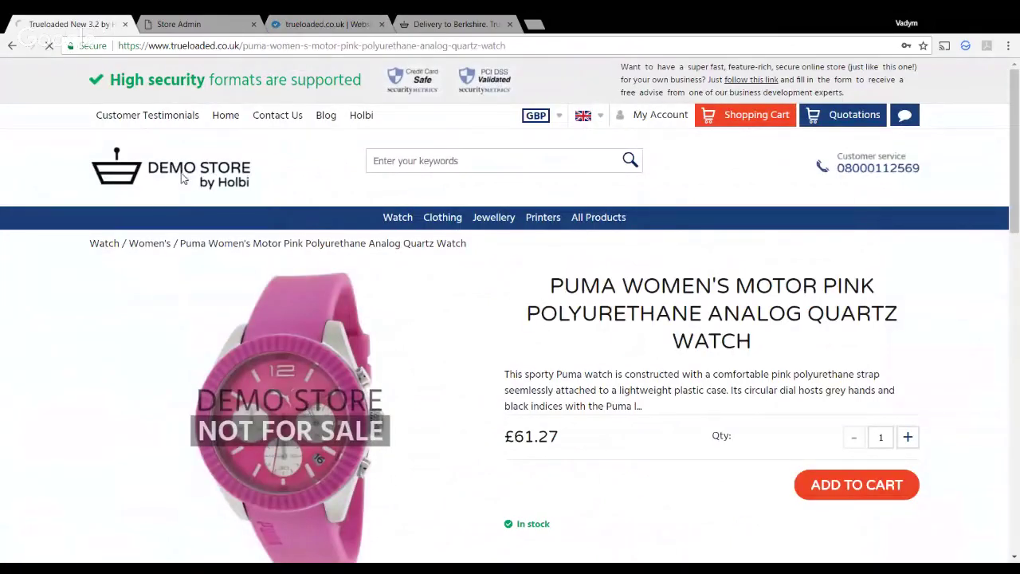